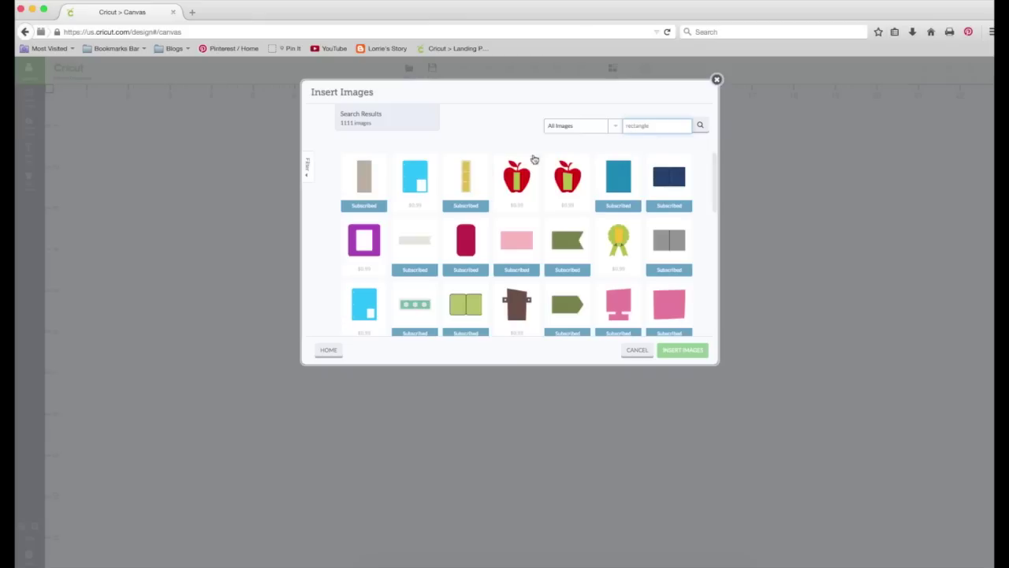
# - Insert the plain tan rectangle from the search results and place it at about X 6.56 in, Y 1.43 in
pyautogui.click(377, 173)
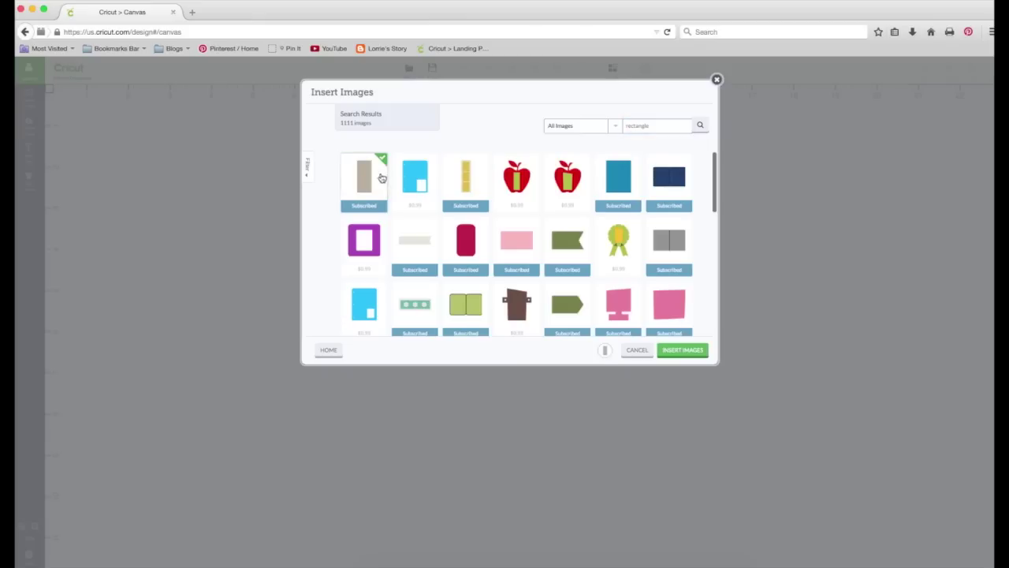
pyautogui.click(682, 350)
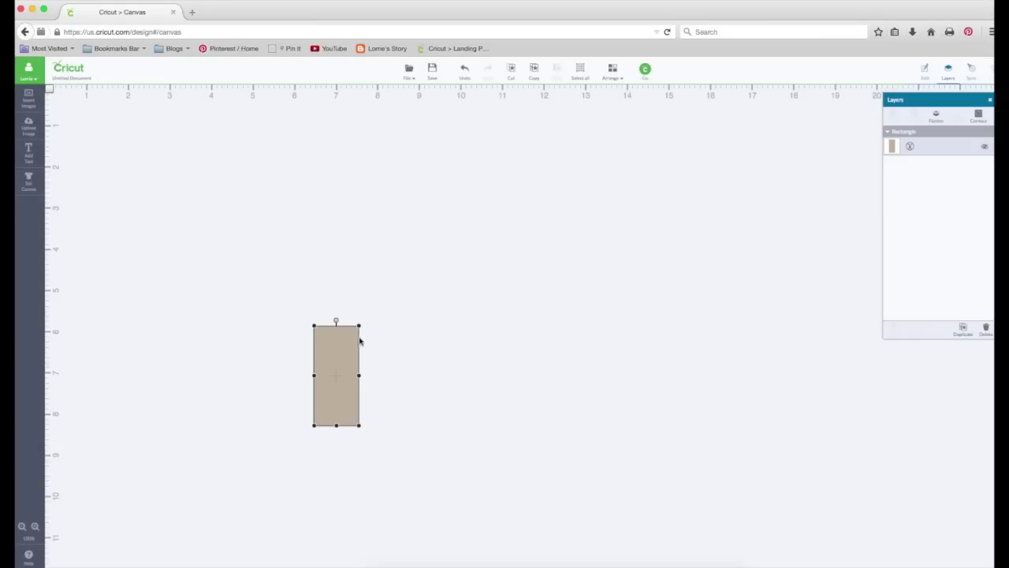
pyautogui.moveTo(349, 329); pyautogui.dragTo(353, 147)
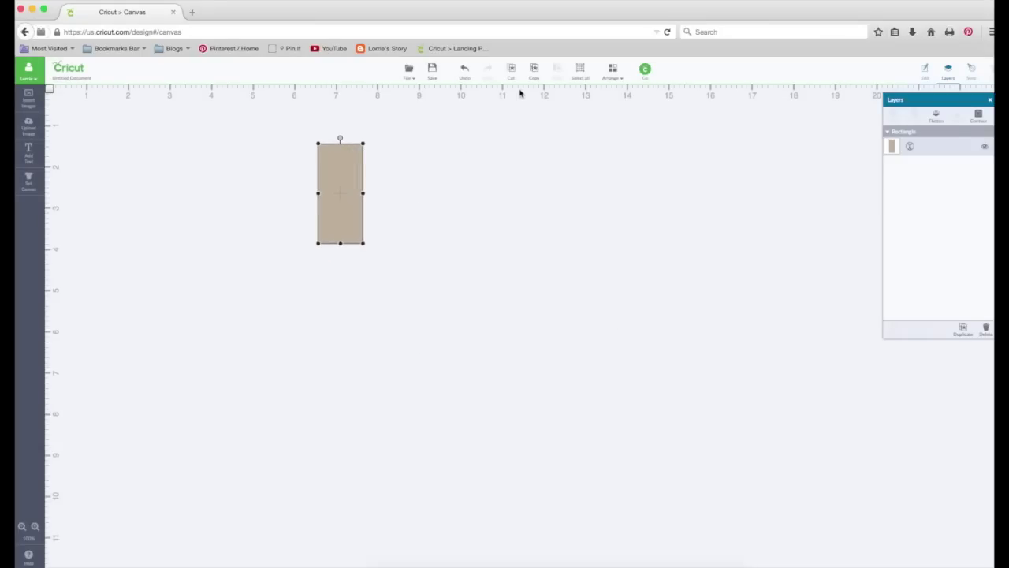
# - Make a copy of the tan rectangle and place it at about X 14.11 in, Y 1.16 in
pyautogui.click(535, 72)
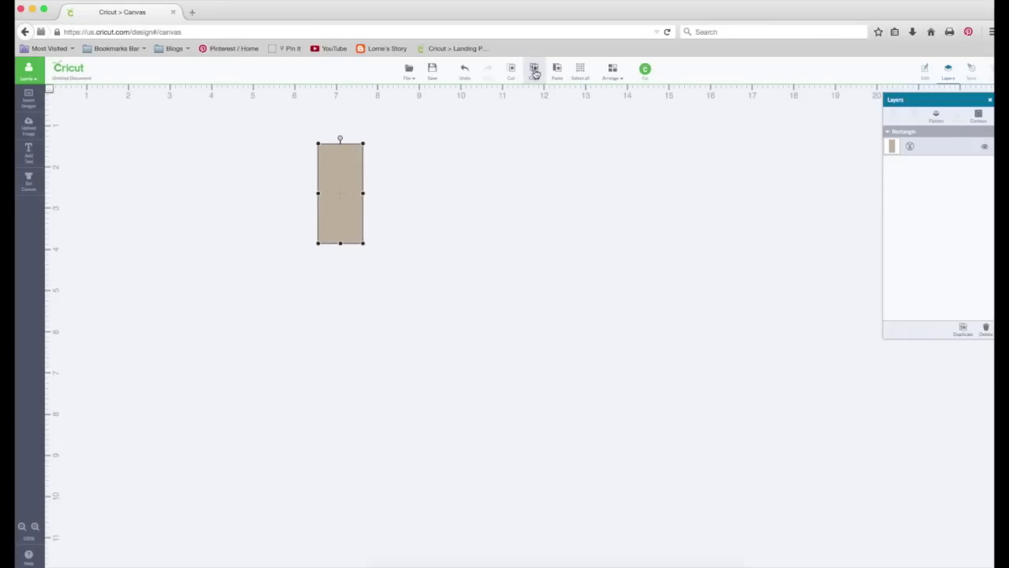
pyautogui.press('super+v')
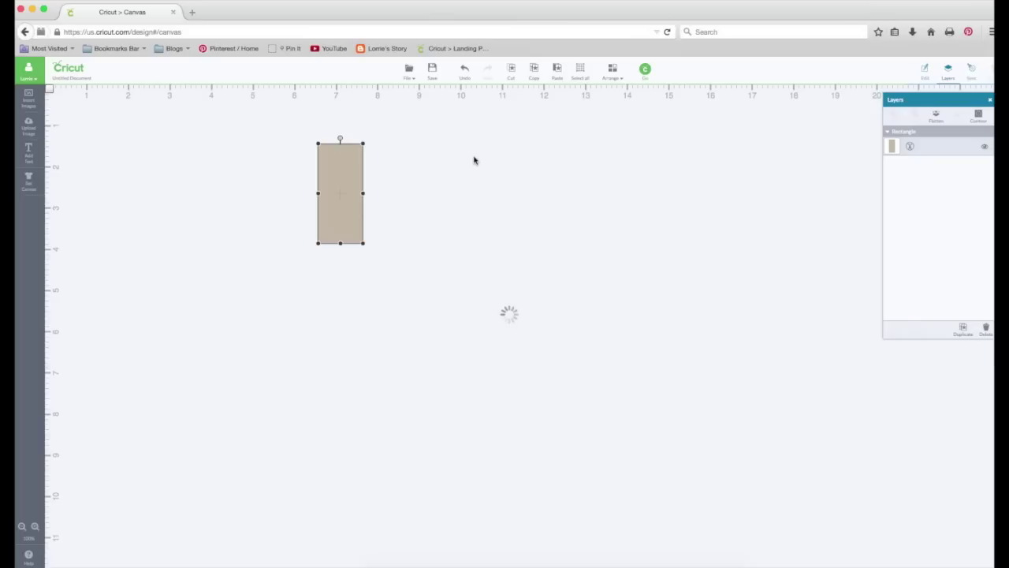
pyautogui.moveTo(354, 198); pyautogui.dragTo(657, 176)
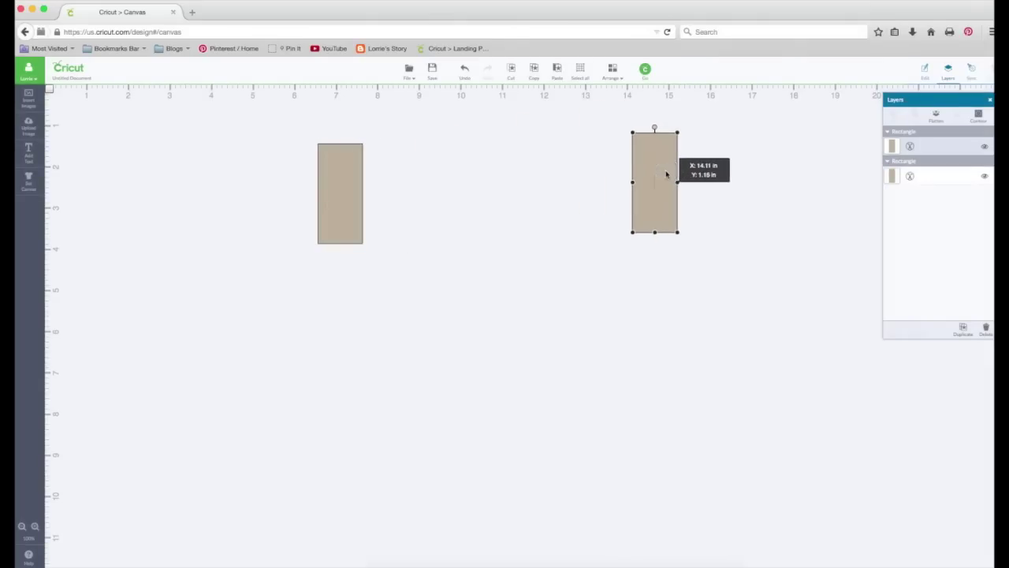
# - Unlock the original rectangle's proportions and set its size to 5.5 in wide by 4.25 in high
pyautogui.click(336, 190)
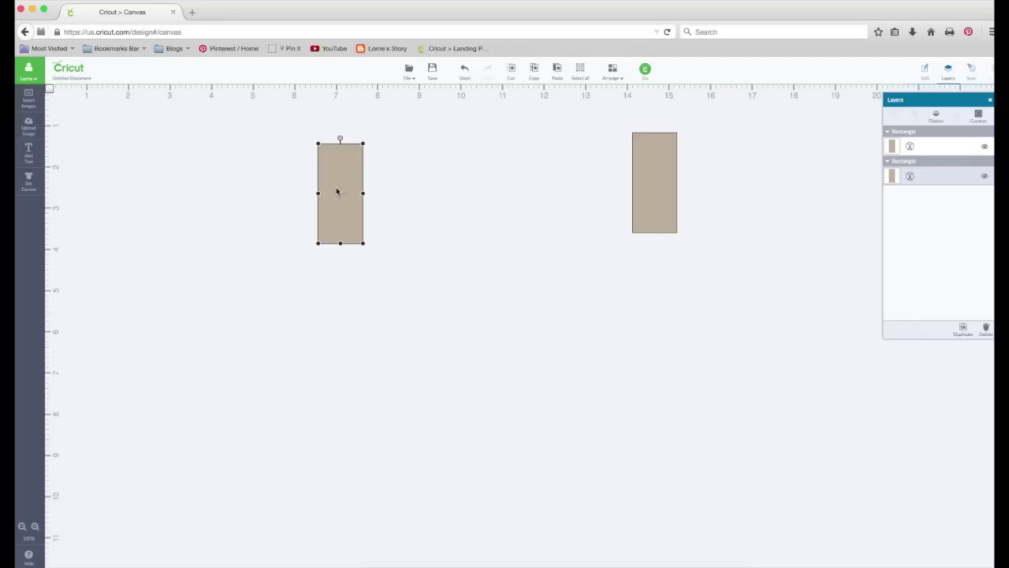
pyautogui.click(926, 71)
pyautogui.moveTo(924, 118); pyautogui.dragTo(467, 144)
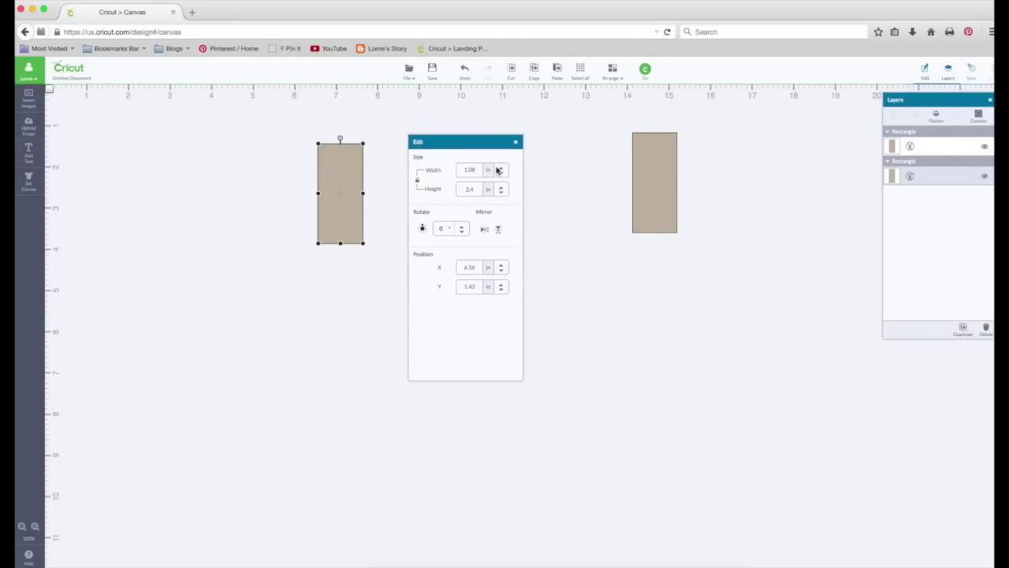
pyautogui.click(419, 182)
pyautogui.click(459, 169)
pyautogui.write('5.5')
pyautogui.press('Return')
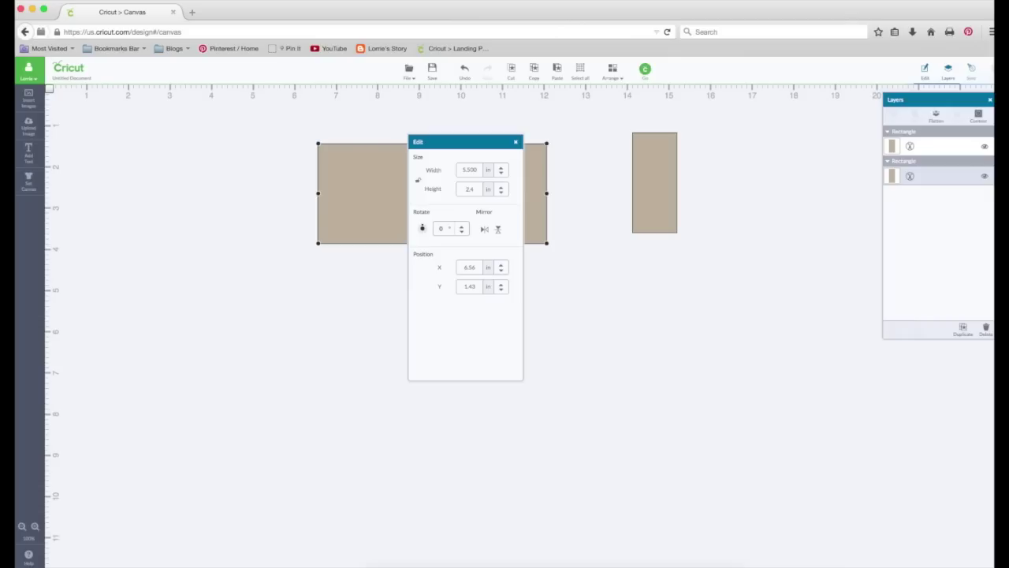
pyautogui.click(465, 188)
pyautogui.write('4.25')
pyautogui.press('Return')
pyautogui.scroll(-1, 599, 205)
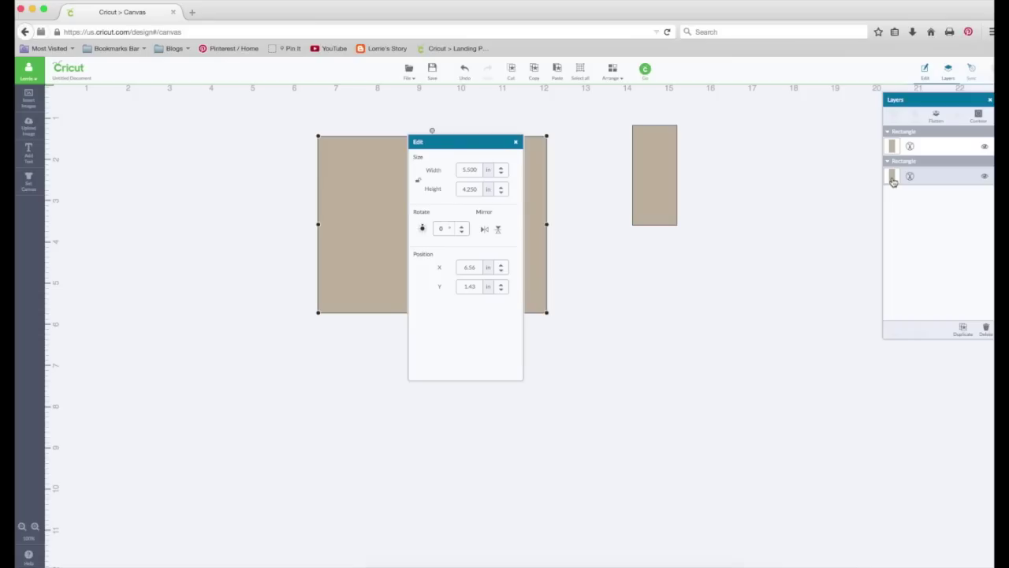
# - Change the large rectangle's colour to white
pyautogui.moveTo(932, 99); pyautogui.dragTo(811, 126)
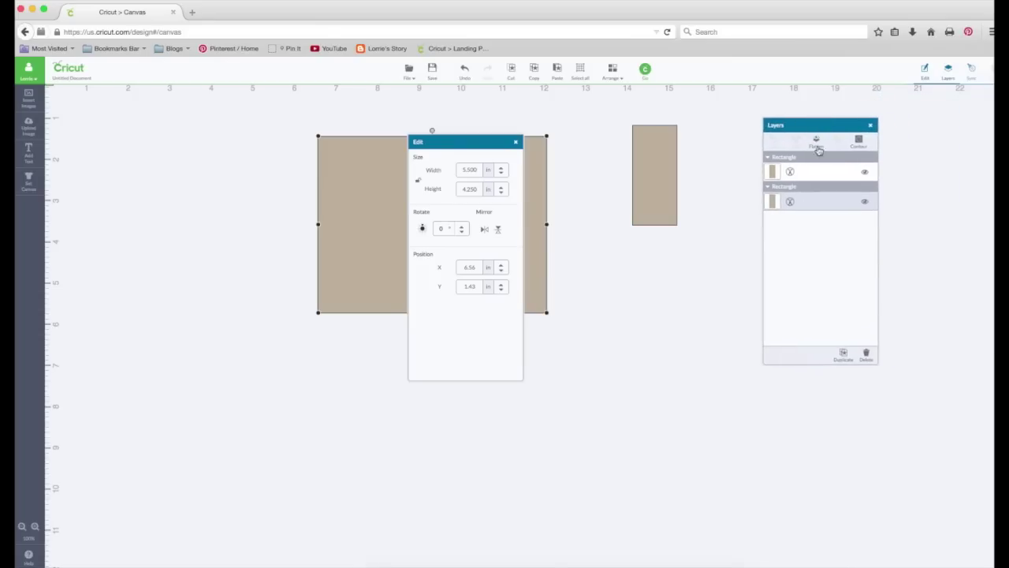
pyautogui.click(773, 204)
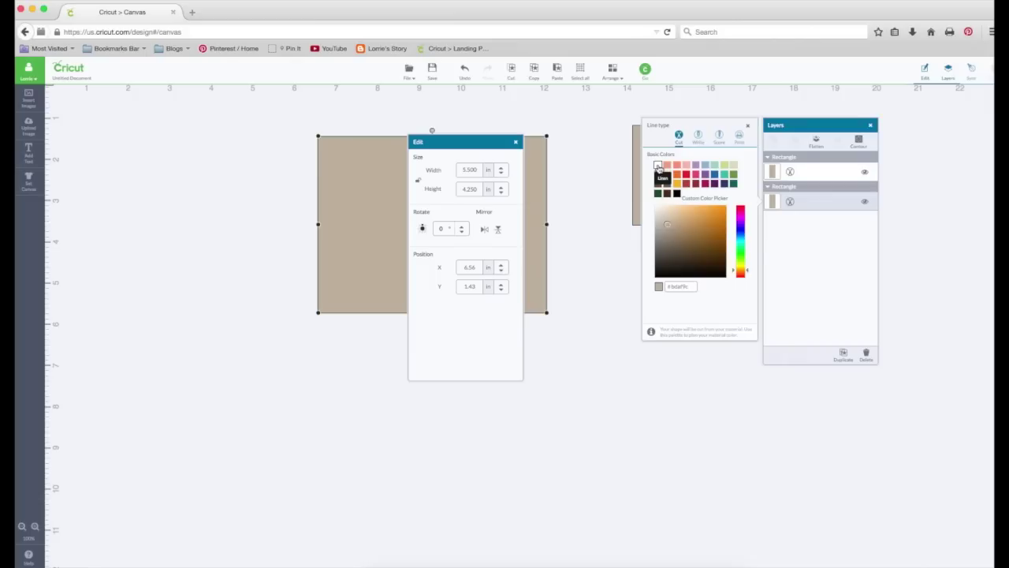
pyautogui.click(659, 166)
pyautogui.click(611, 180)
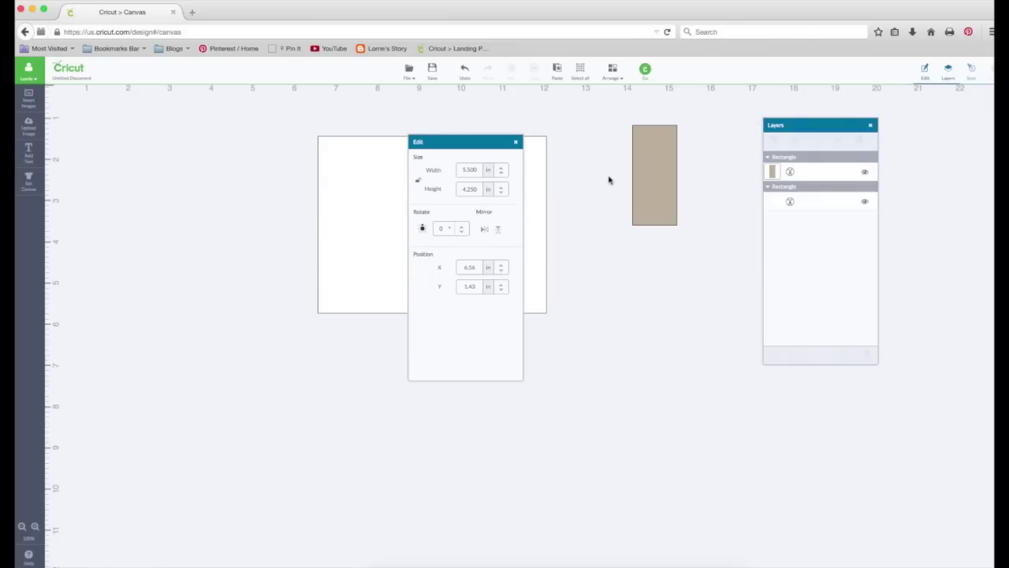
# - Unlock the copied rectangle's proportions and set its size to 5.5 in wide by 0.75 in high
pyautogui.moveTo(491, 142); pyautogui.dragTo(690, 250)
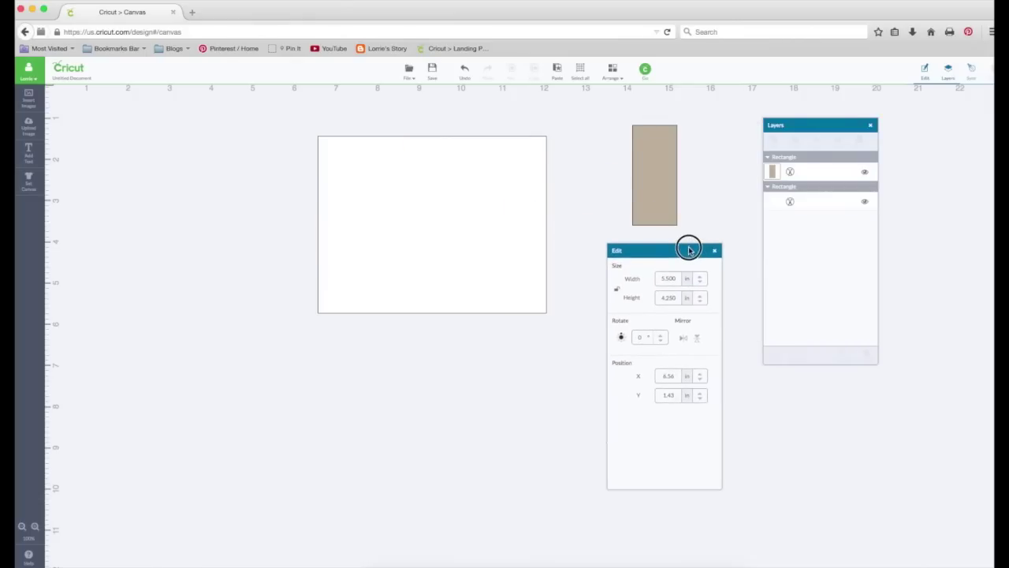
pyautogui.click(667, 165)
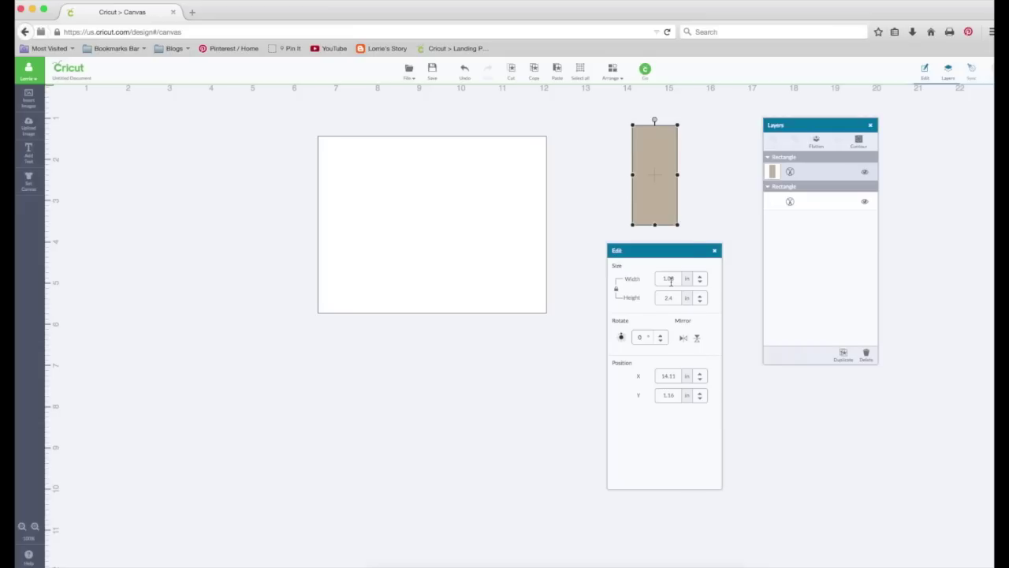
pyautogui.click(618, 290)
pyautogui.moveTo(677, 278); pyautogui.dragTo(656, 278)
pyautogui.write('5.5')
pyautogui.press('Return')
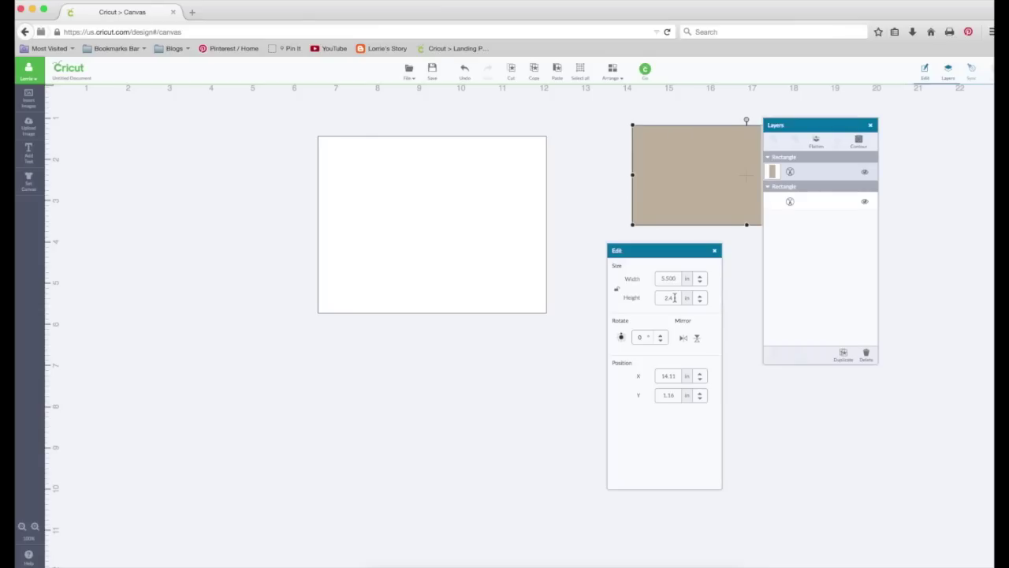
pyautogui.moveTo(674, 298); pyautogui.dragTo(651, 297)
pyautogui.press('Return')
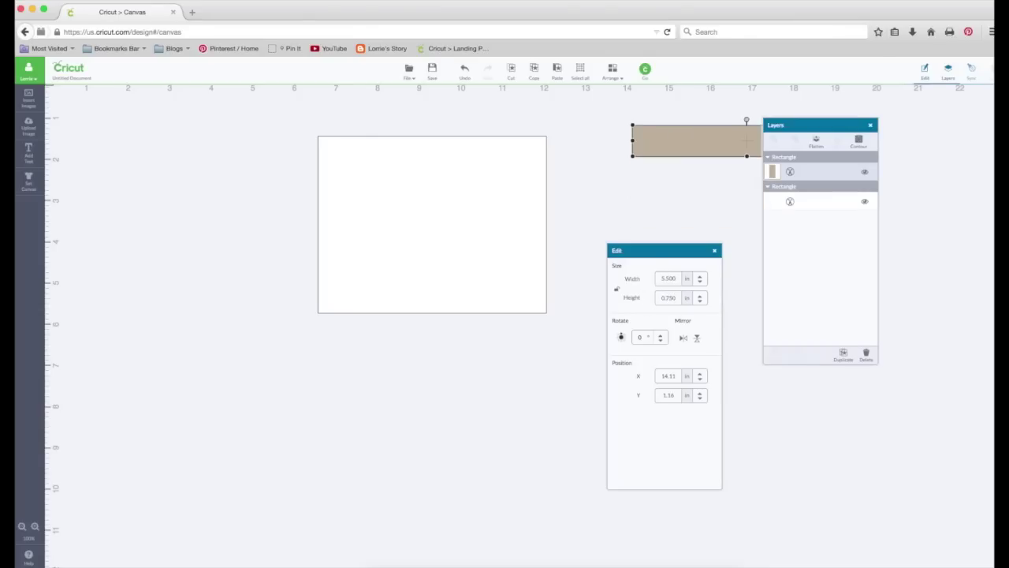
# - Place the narrow strip across the lower part of the white rectangle at about X 6.56 in, Y 4.36 in, and colour it Jade
pyautogui.moveTo(692, 146); pyautogui.dragTo(382, 283)
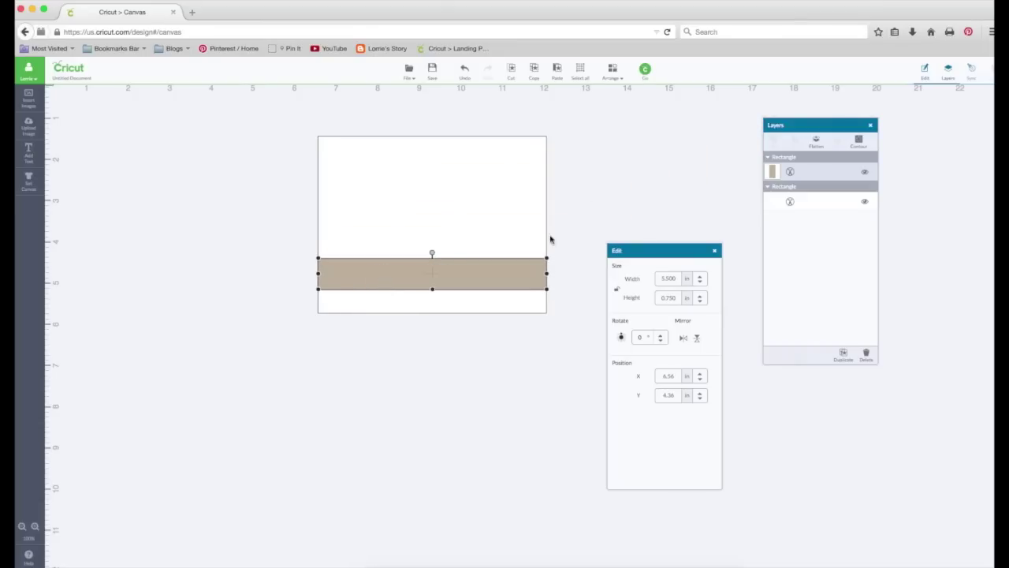
pyautogui.click(774, 172)
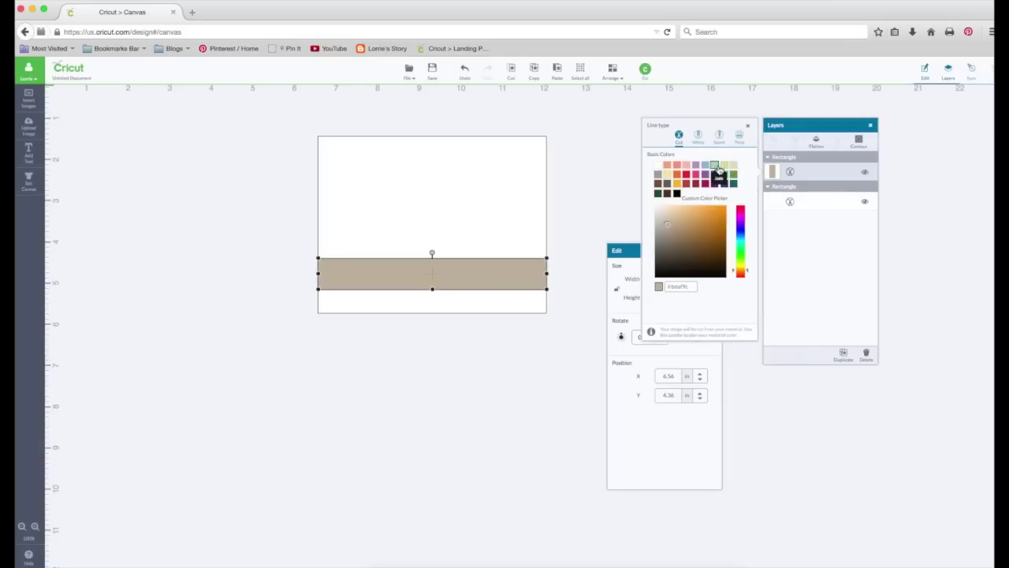
pyautogui.click(716, 167)
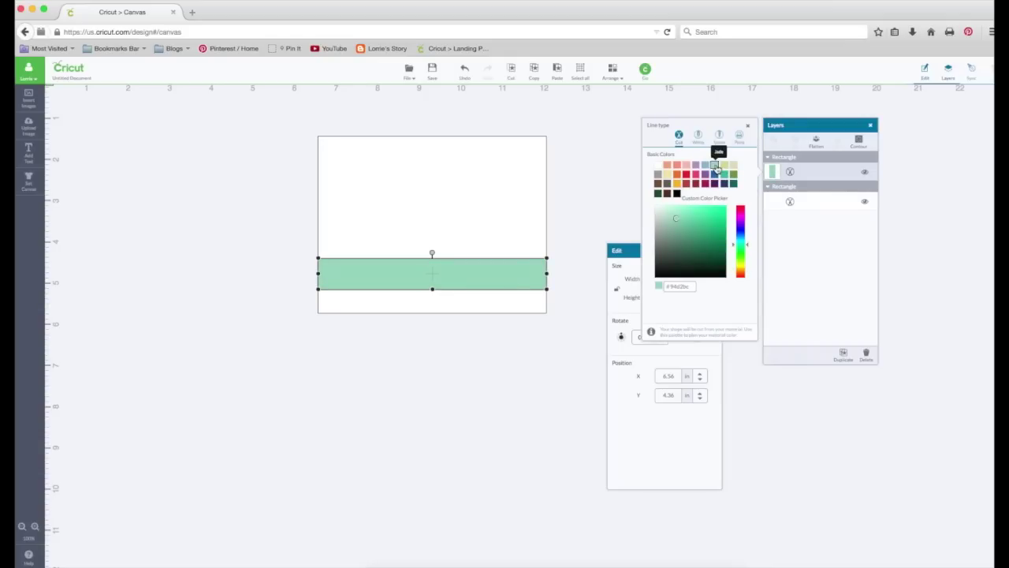
pyautogui.click(584, 219)
# - Move the white rectangle to about X 6.5 in, Y 1.15 in, and set the green strip's X position to 6.5 in
pyautogui.click(518, 274)
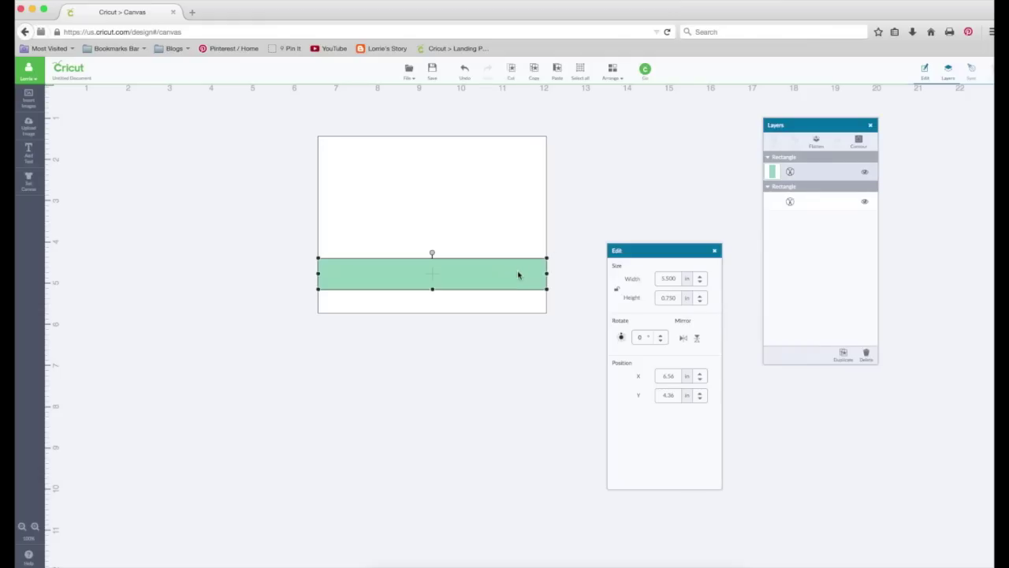
pyautogui.click(528, 221)
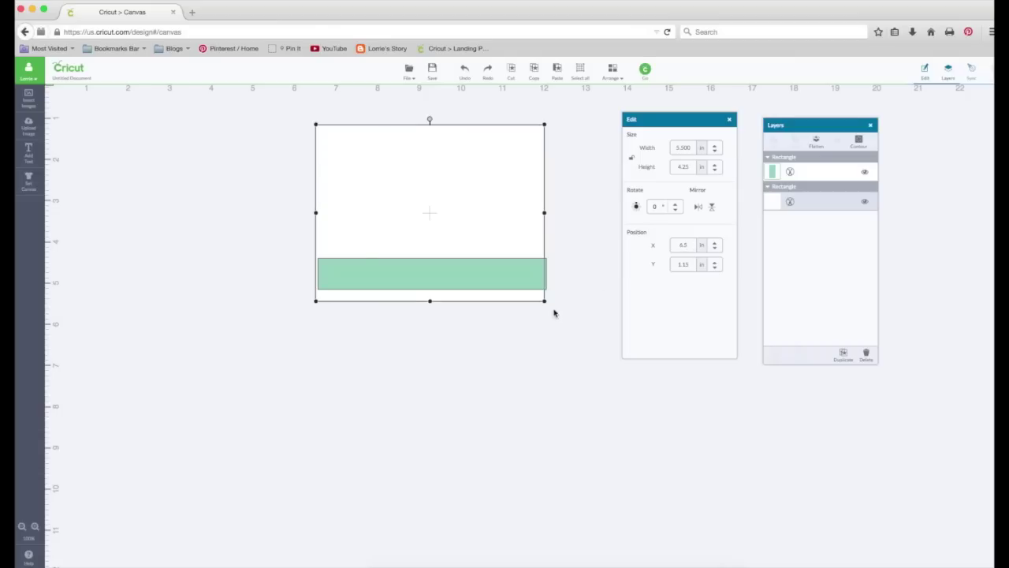
pyautogui.click(485, 276)
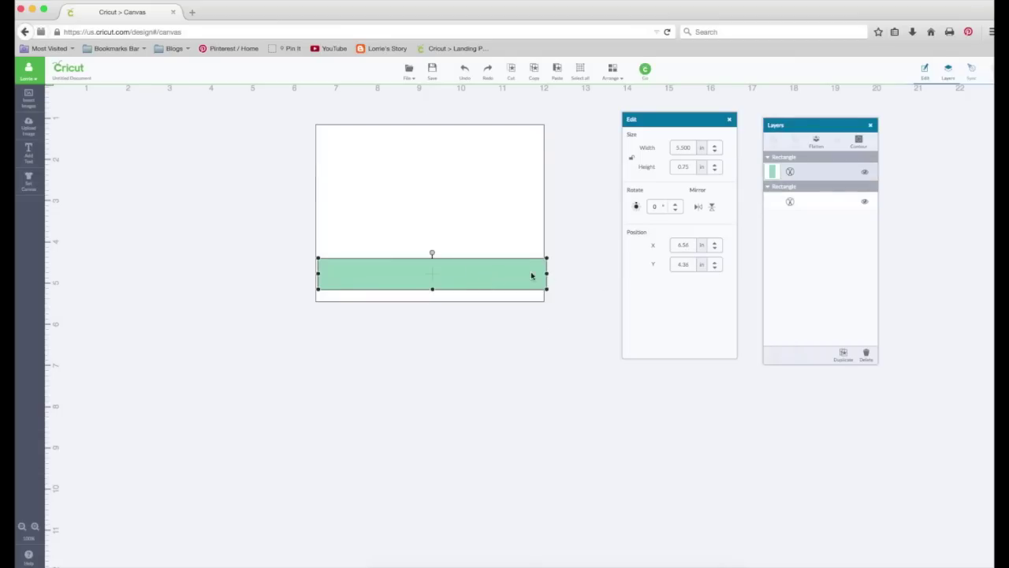
pyautogui.doubleClick(694, 245)
pyautogui.write('6.5')
pyautogui.press('Return')
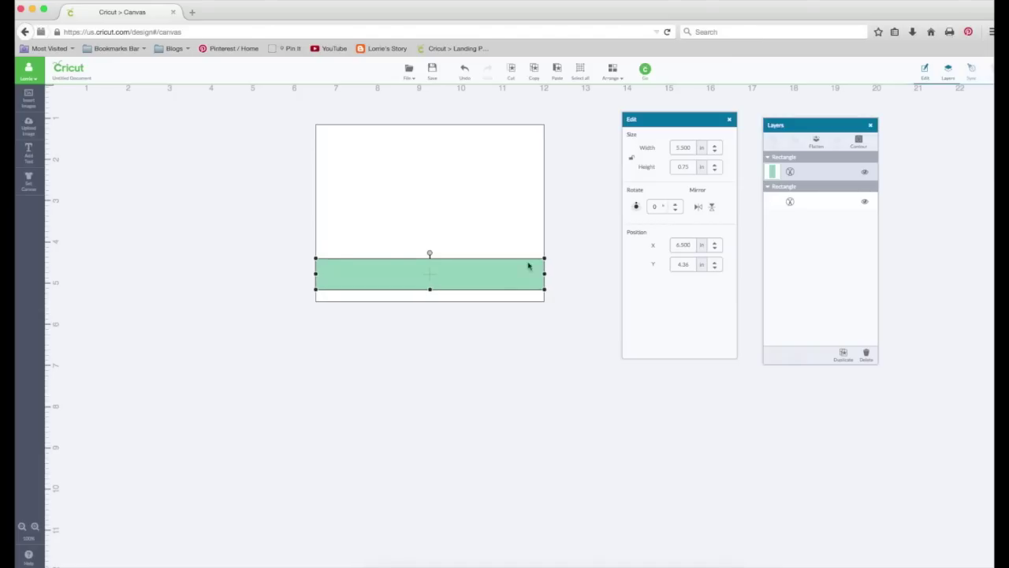
# - Nudge the green strip down to Y 4.7 in so it covers the white rectangle's bottom edge
pyautogui.press('Down')
pyautogui.press('Down')
pyautogui.press('Down')
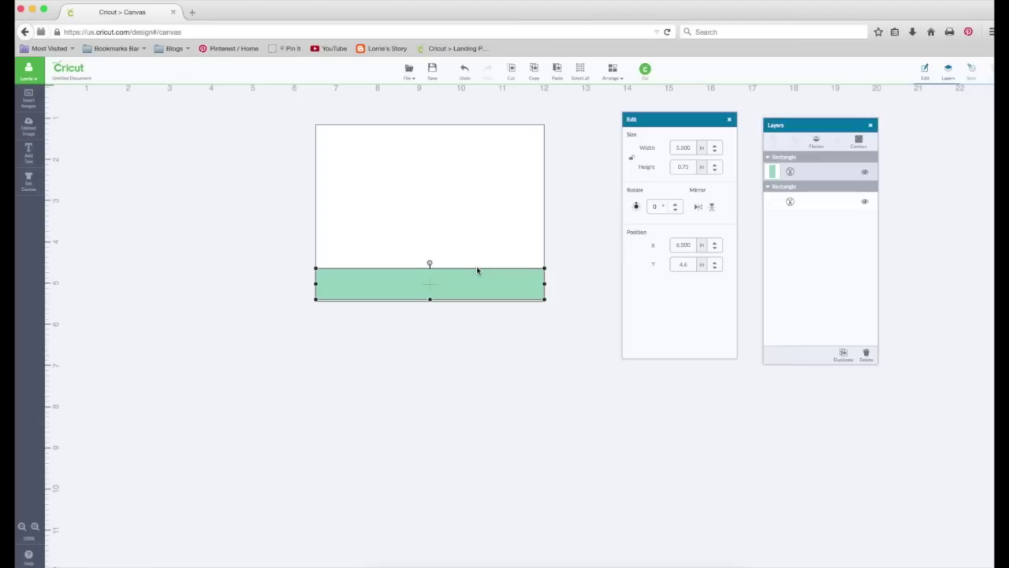
pyautogui.press('Down')
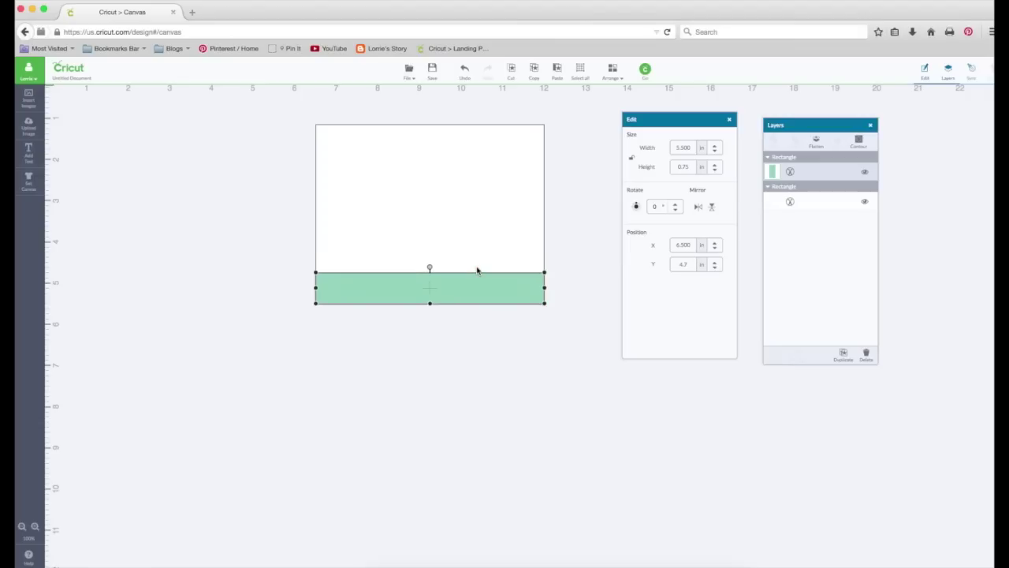
# - Flatten the white rectangle and green strip together and move the result to about X 1.14 in, Y 0.87 in
pyautogui.click(477, 270)
pyautogui.moveTo(259, 137); pyautogui.dragTo(586, 377)
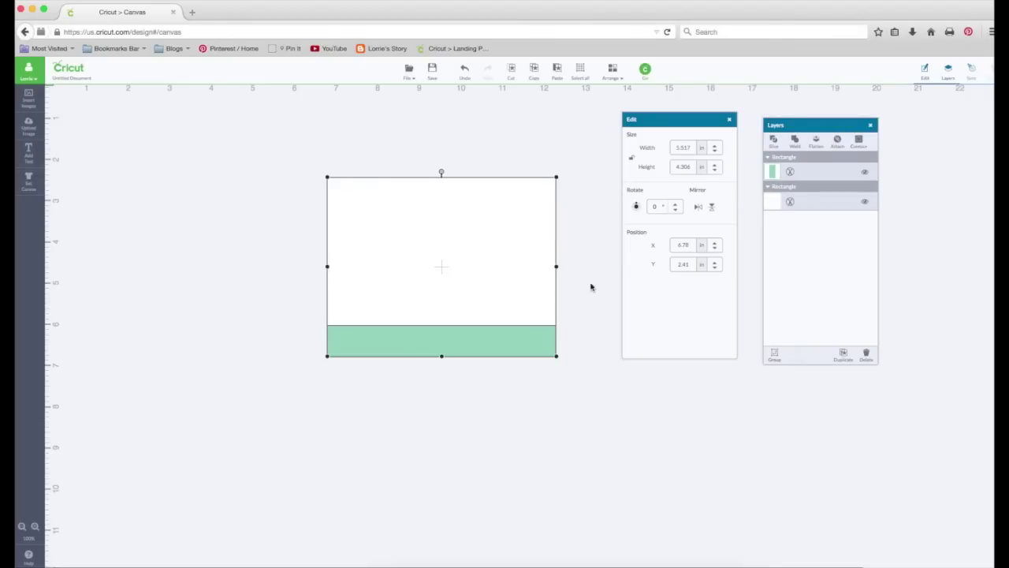
pyautogui.click(816, 141)
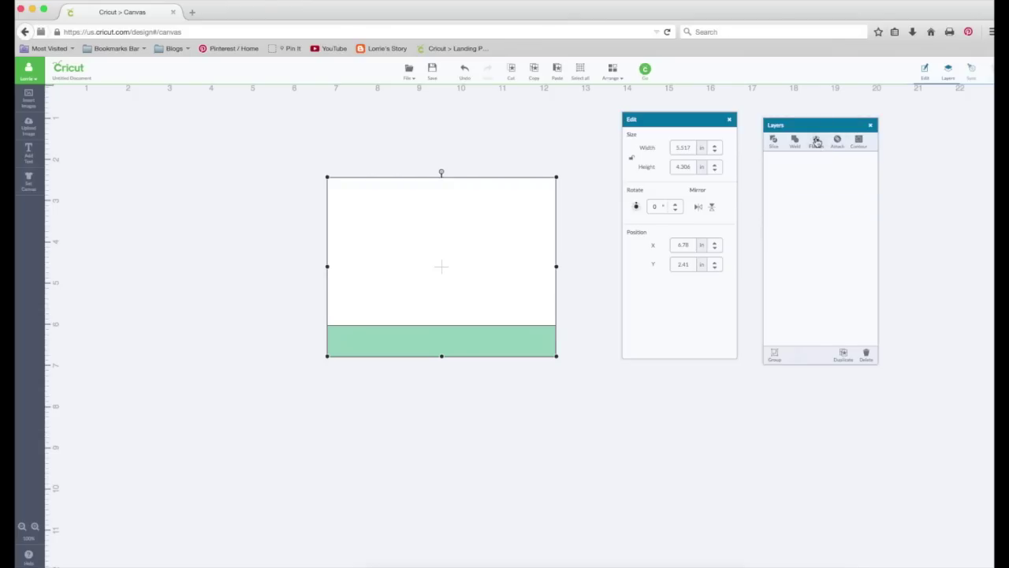
pyautogui.moveTo(489, 288); pyautogui.dragTo(462, 277)
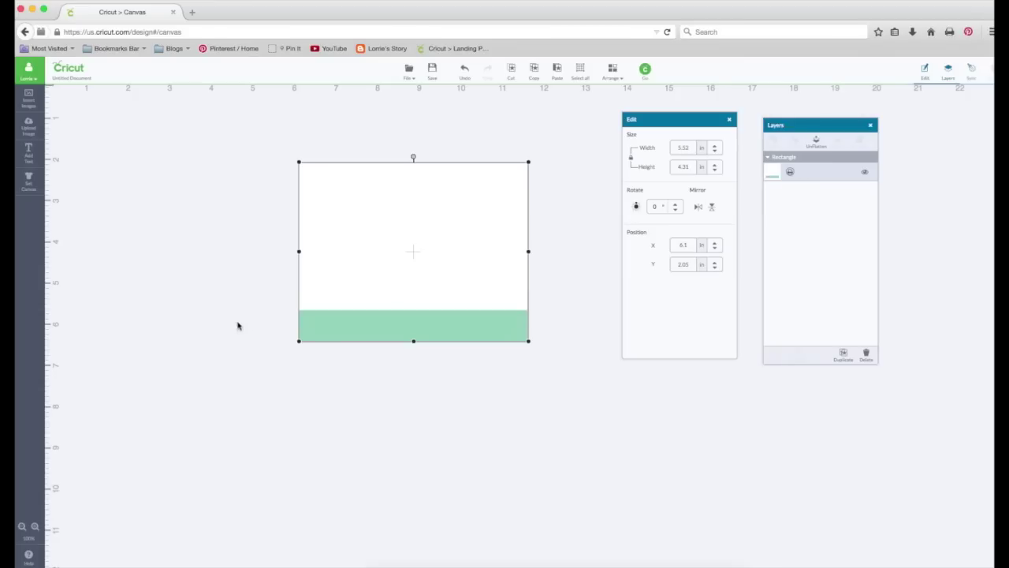
pyautogui.moveTo(426, 268); pyautogui.dragTo(213, 217)
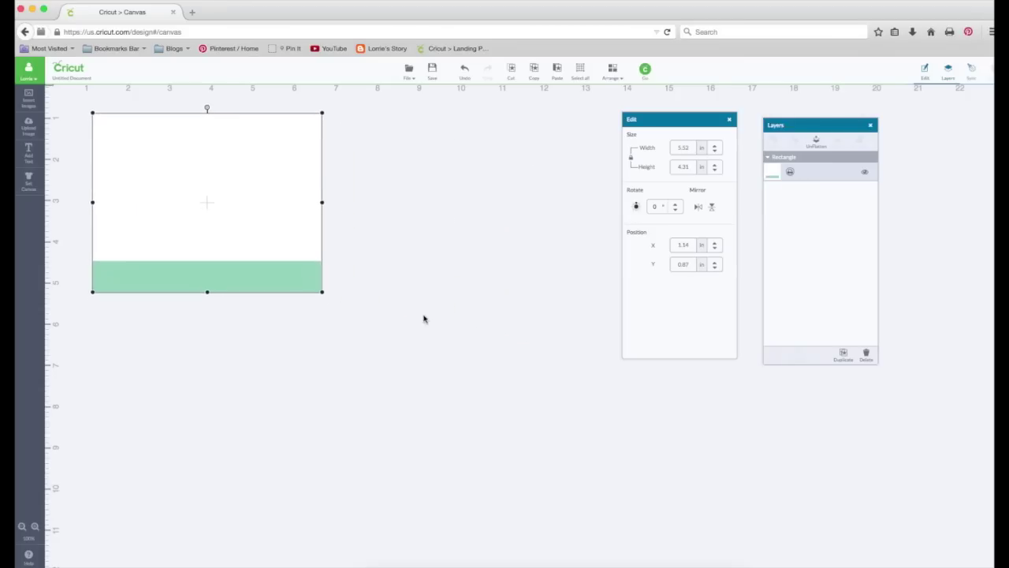
# - Add the text "THANK YOU" and set its font to the one listed as "Cricut Font & Bas"
pyautogui.click(28, 156)
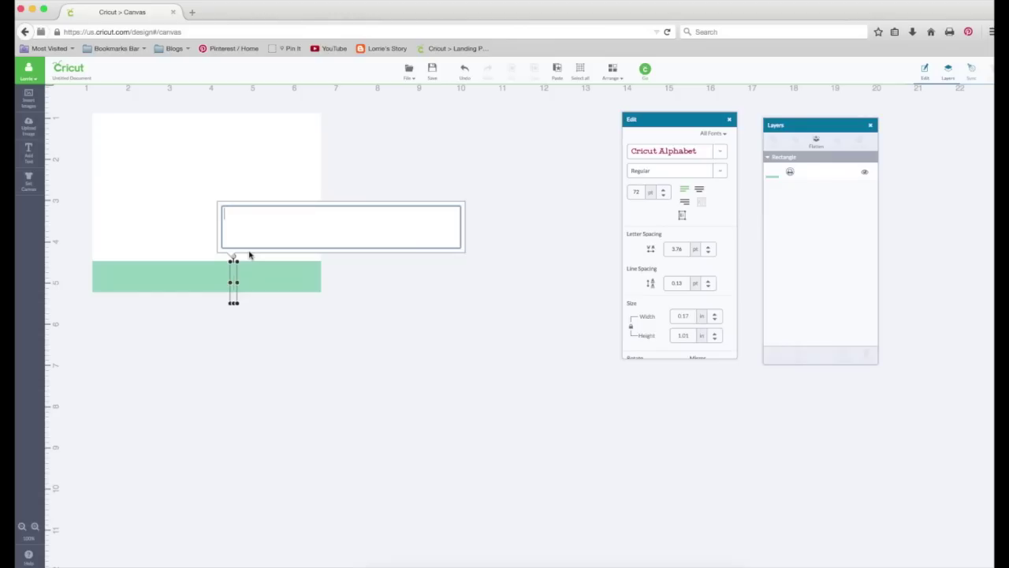
pyautogui.write('THANK YOU')
pyautogui.click(674, 151)
pyautogui.scroll(3, 697, 237)
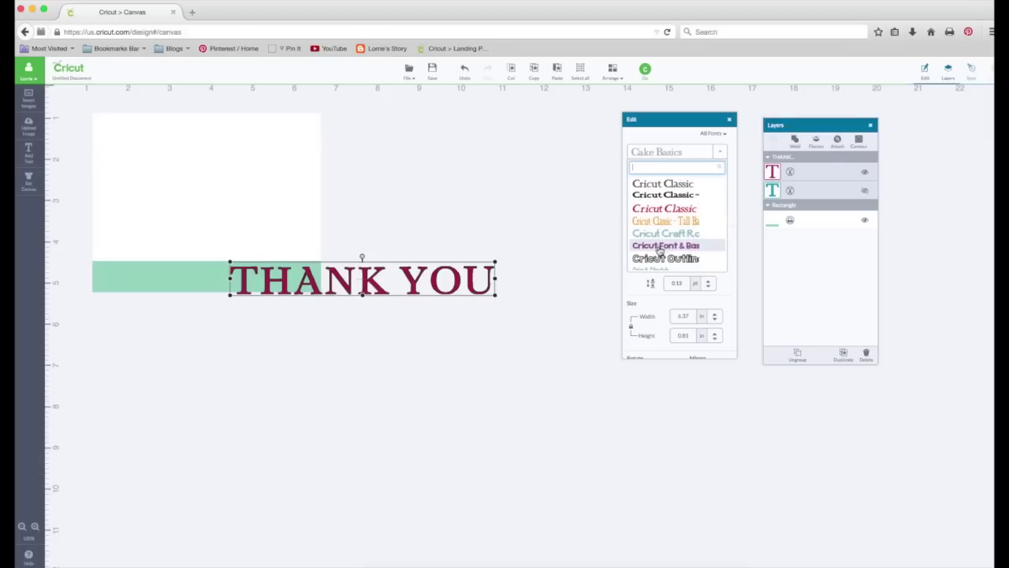
pyautogui.click(661, 246)
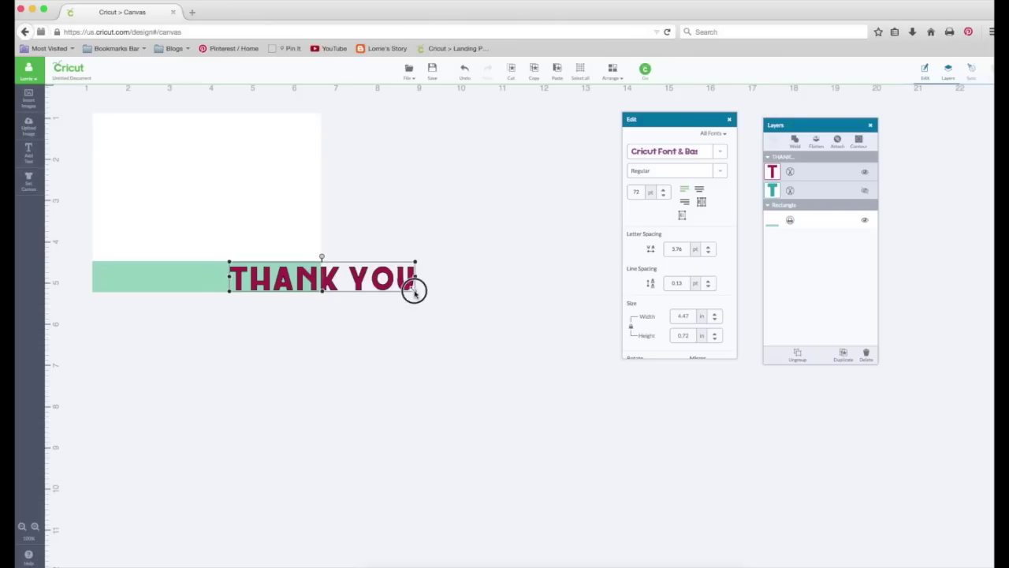
# - Enlarge the THANK YOU text to about 4.93 by 0.79 in and place it across the green strip's upper edge
pyautogui.moveTo(416, 290); pyautogui.dragTo(305, 266)
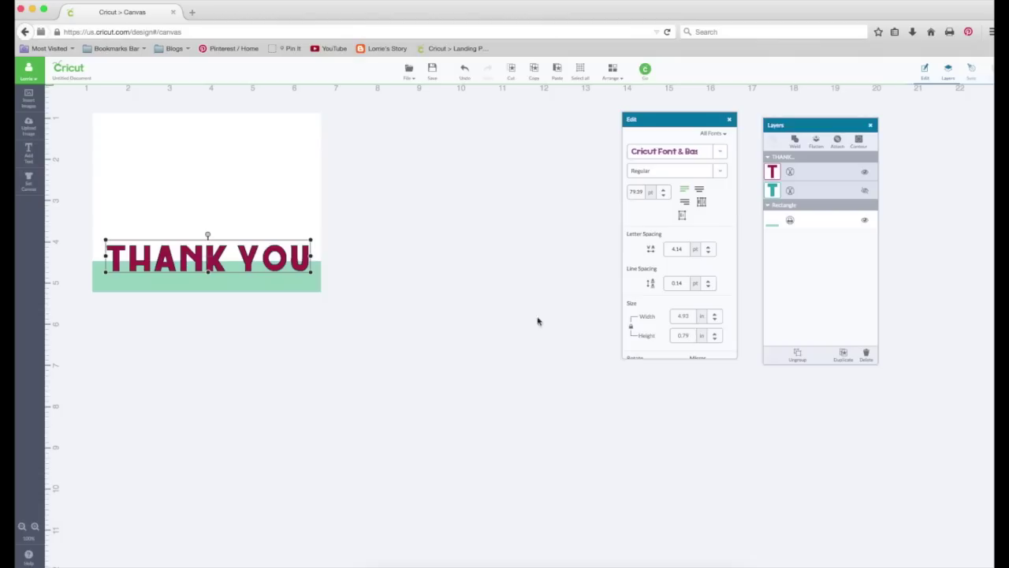
pyautogui.hscroll(1, 295, 263)
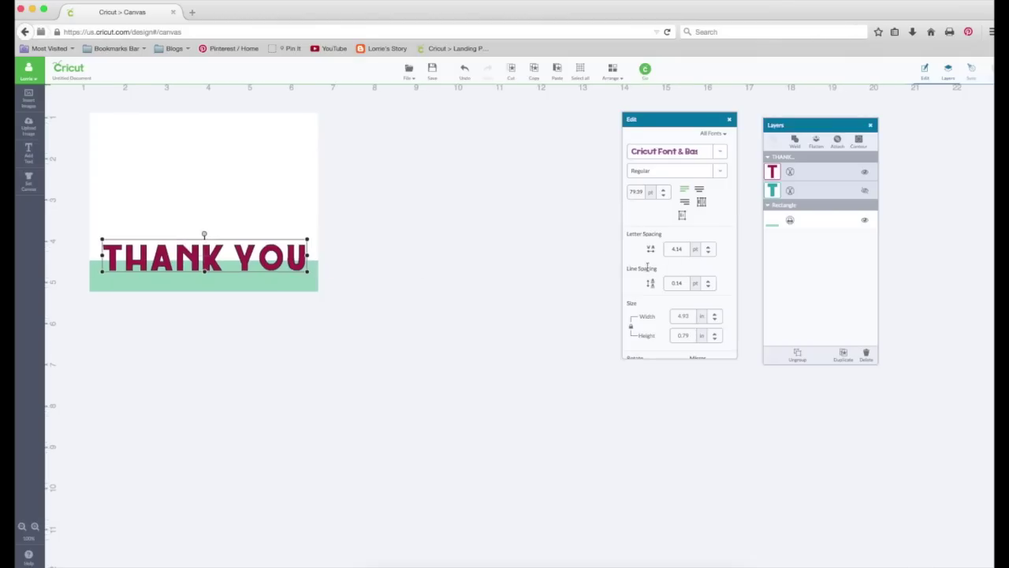
# - Tighten the letter spacing of the THANK YOU text to -7 pt
pyautogui.scroll(-3, 707, 290)
pyautogui.scroll(3, 708, 292)
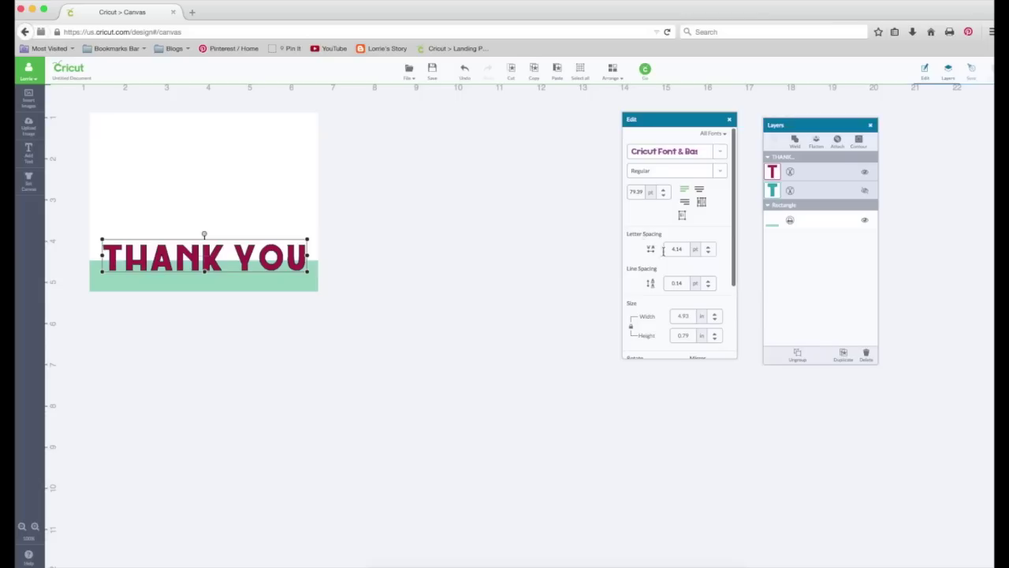
pyautogui.click(709, 252)
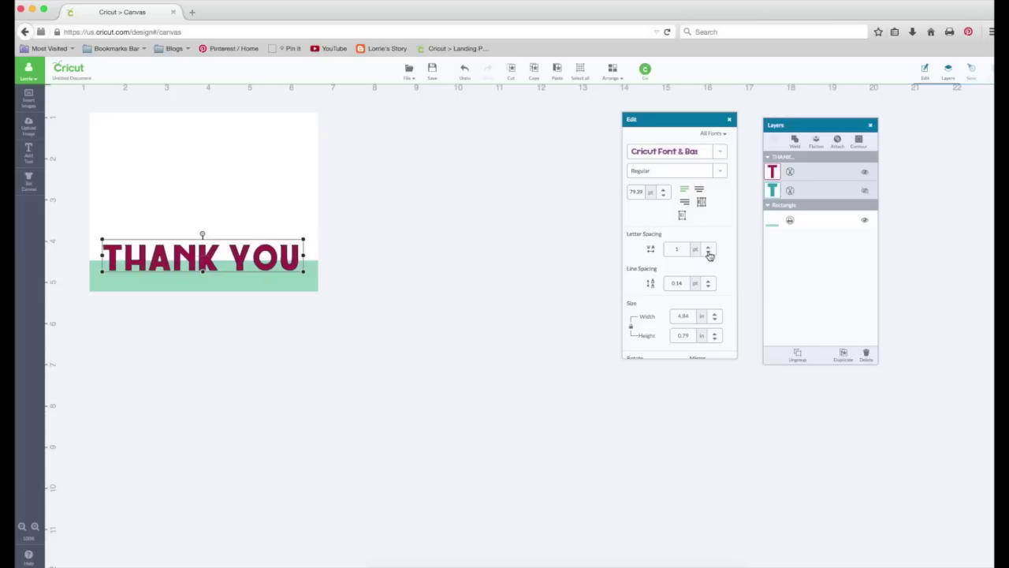
pyautogui.click(709, 253)
pyautogui.click(709, 254)
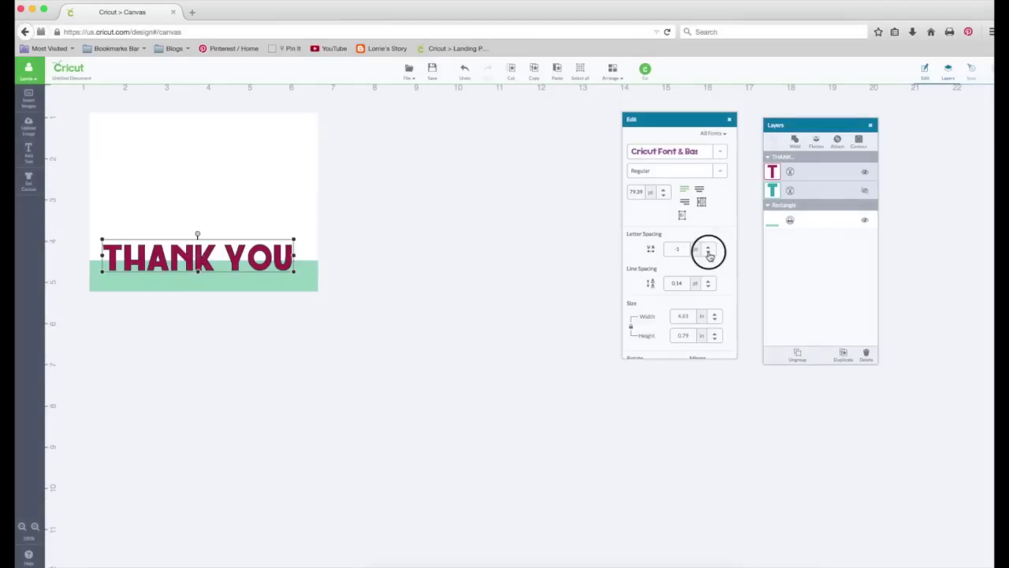
pyautogui.click(709, 254)
pyautogui.click(709, 254)
pyautogui.click(709, 254)
pyautogui.click(709, 254)
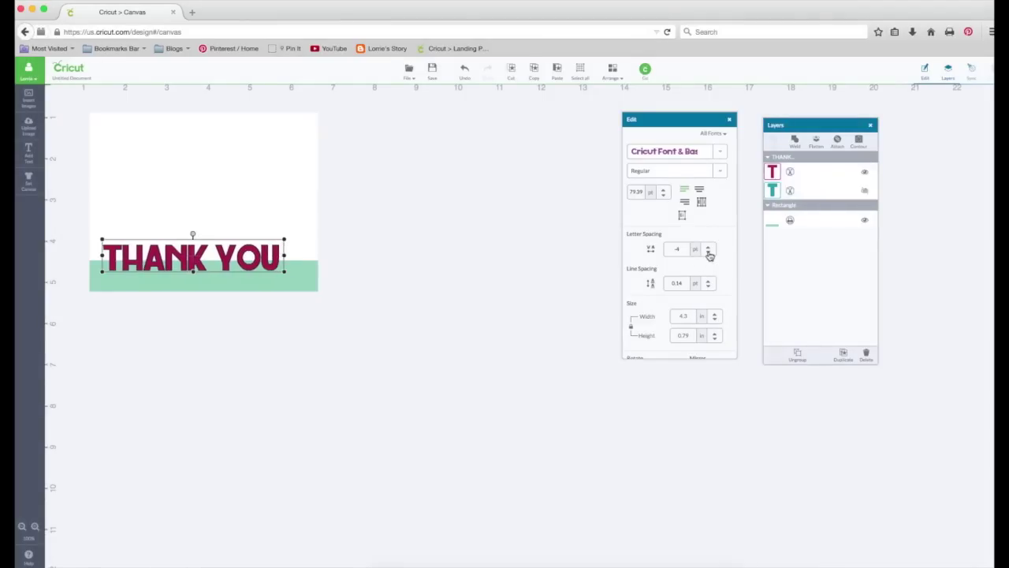
pyautogui.click(709, 254)
pyautogui.click(709, 254)
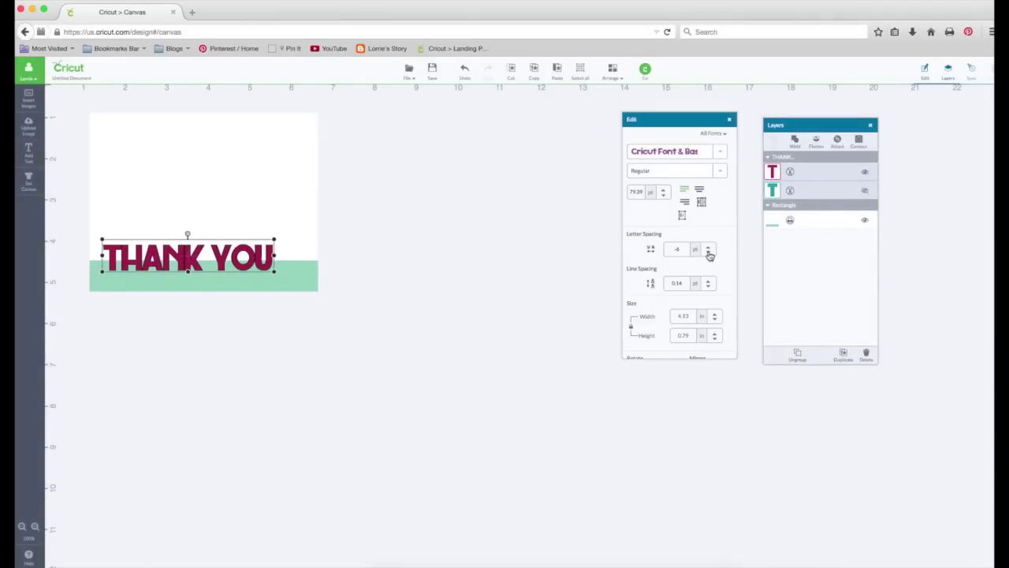
pyautogui.click(709, 254)
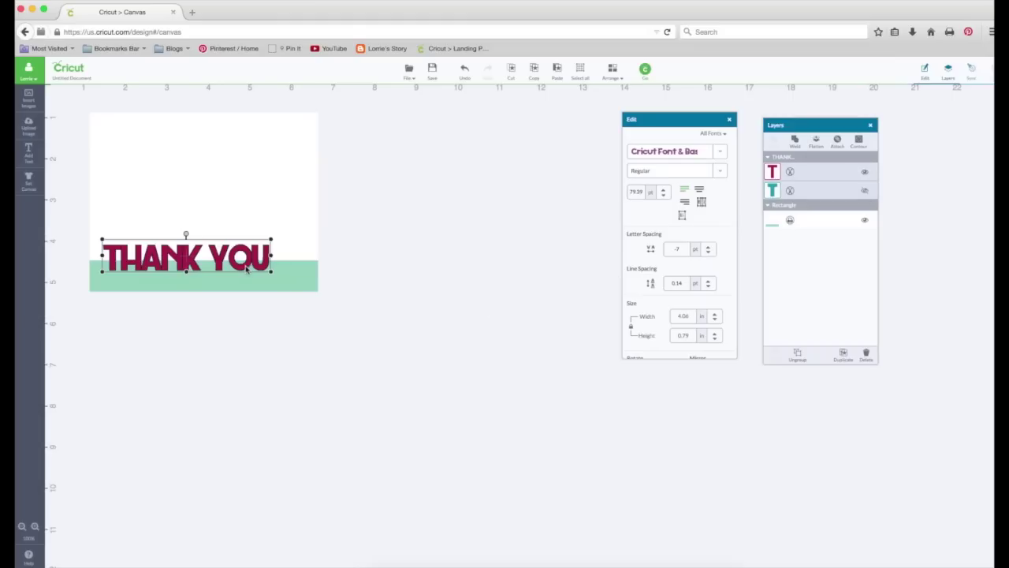
# - Move the THANK YOU text off the card to the empty area beside it and ungroup its maroon and teal layers
pyautogui.moveTo(246, 265); pyautogui.dragTo(489, 251)
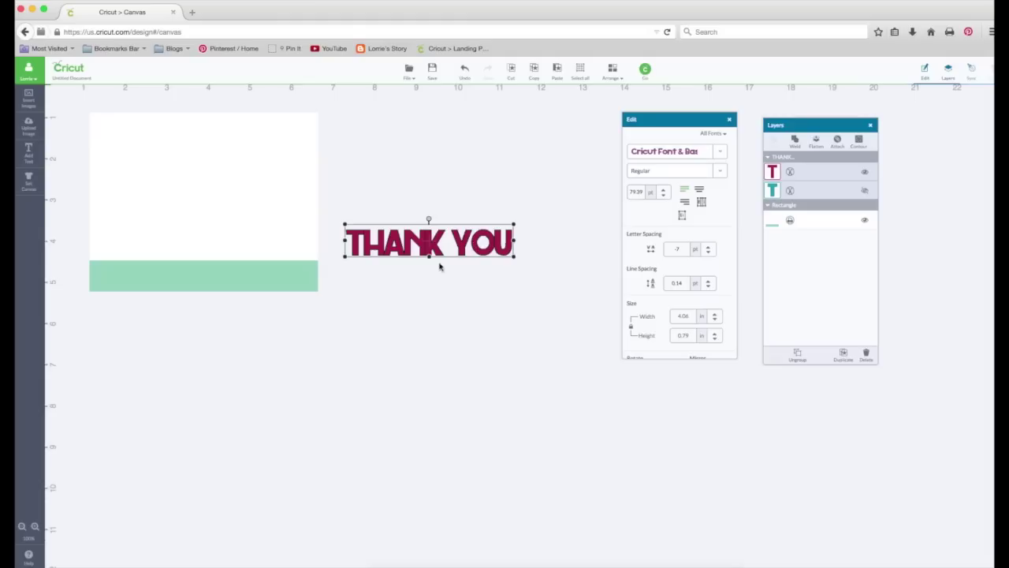
pyautogui.rightClick(475, 245)
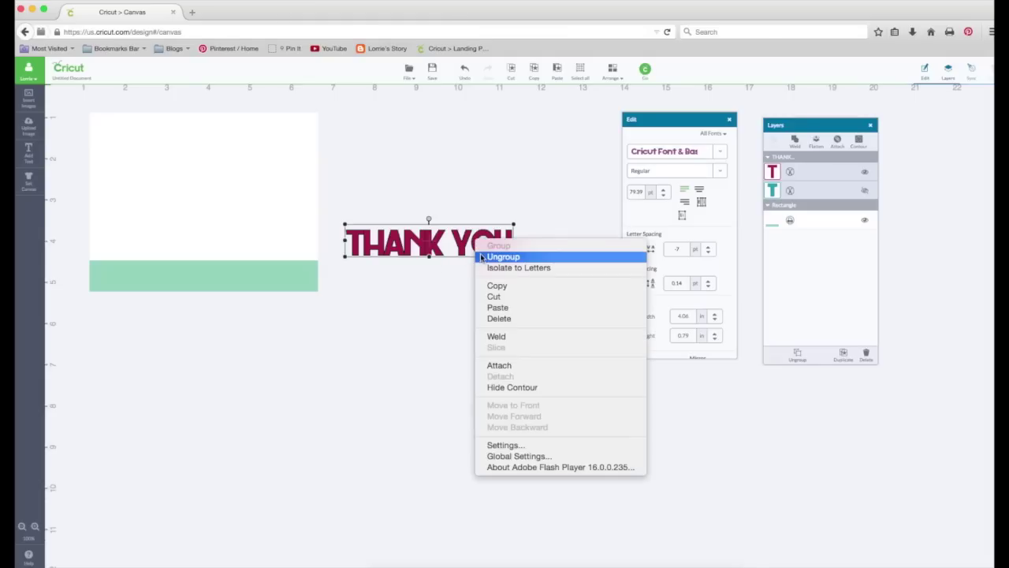
pyautogui.click(482, 257)
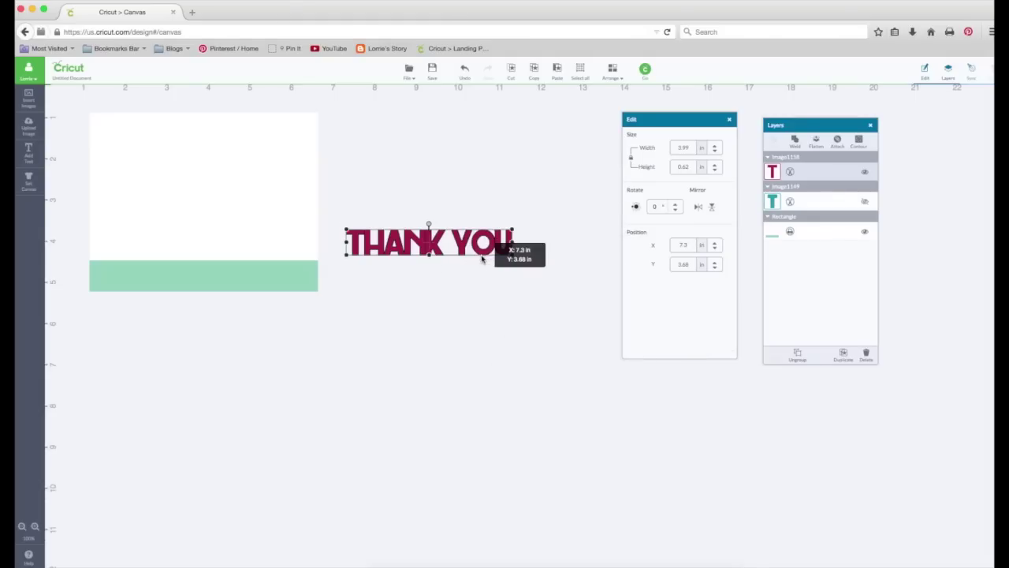
# - Move the maroon lettering to about X 7.79 in, Y 3.5 in, then unhide and delete the teal shadow layer
pyautogui.moveTo(482, 259); pyautogui.dragTo(504, 251)
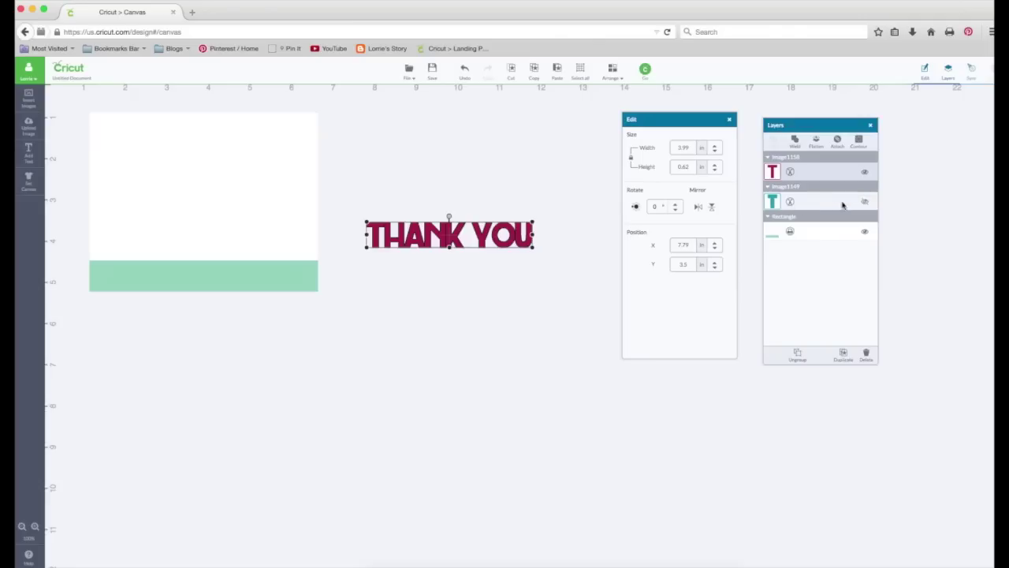
pyautogui.click(865, 203)
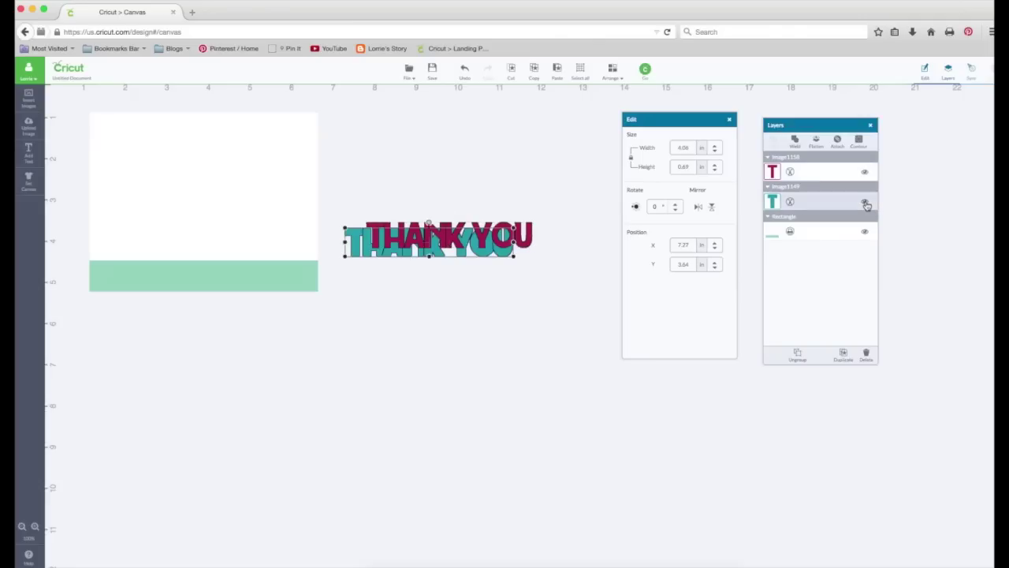
pyautogui.click(866, 357)
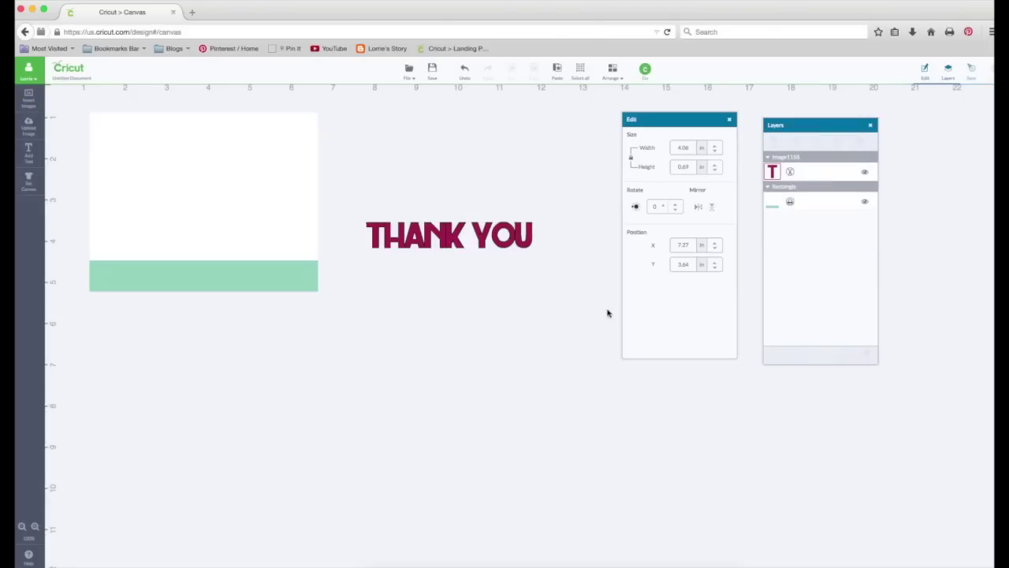
# - Ungroup the maroon THANK YOU lettering into individual letters
pyautogui.click(488, 241)
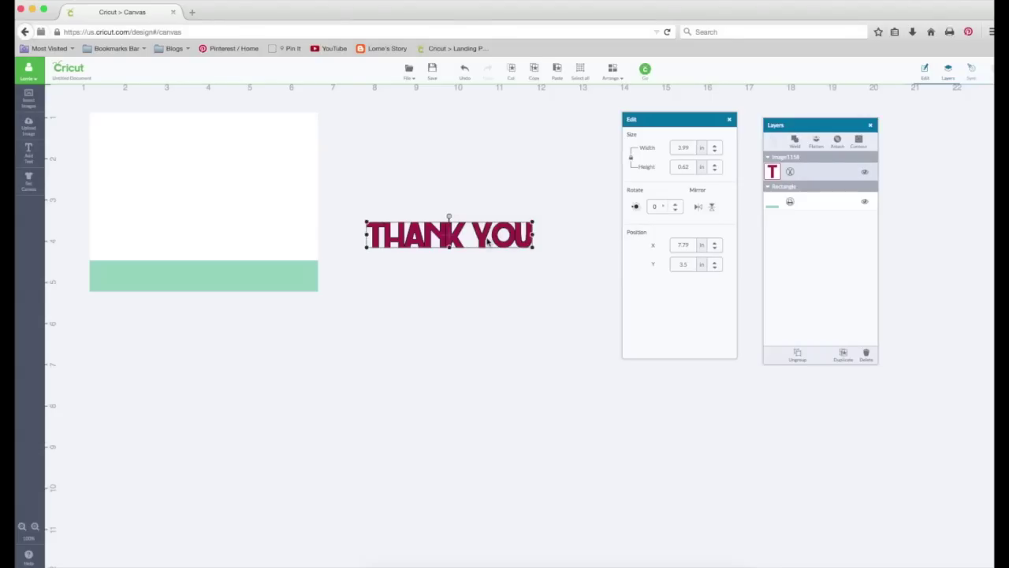
pyautogui.rightClick(487, 240)
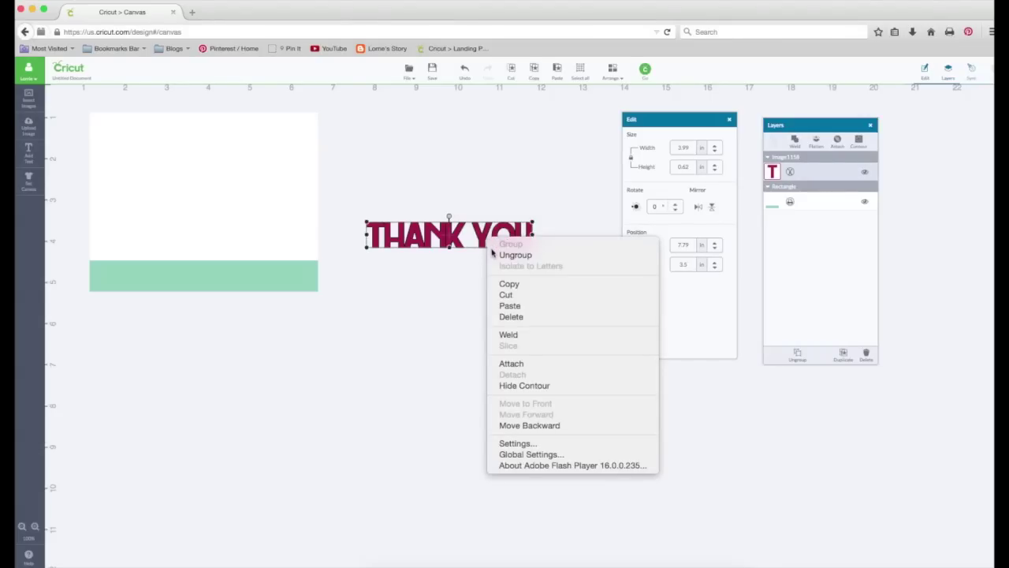
pyautogui.click(508, 255)
# - Shift the letter Y to about X 10.42 in, Y 3.5 in so it overlaps the O
pyautogui.click(494, 250)
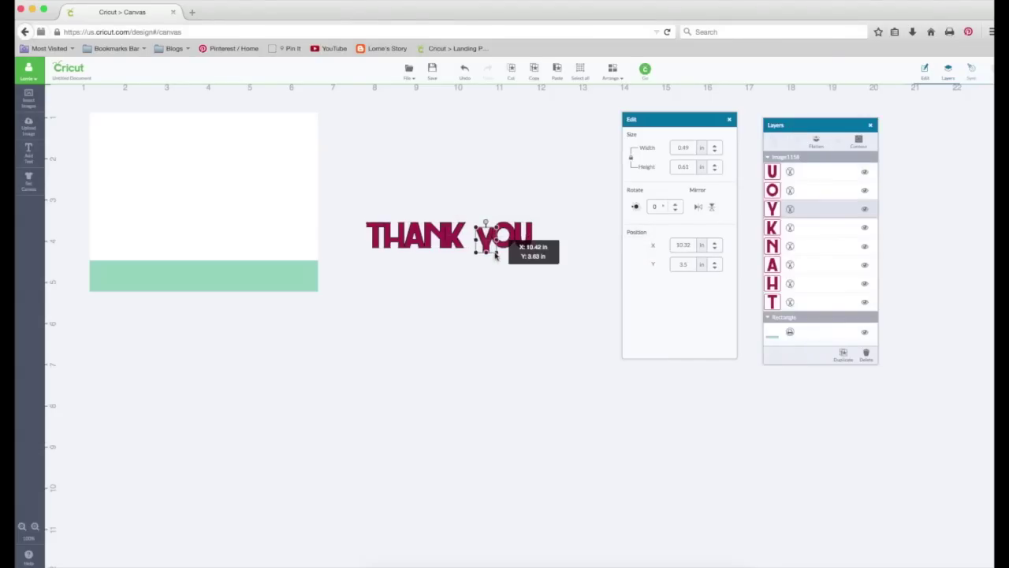
pyautogui.moveTo(495, 254); pyautogui.dragTo(494, 241)
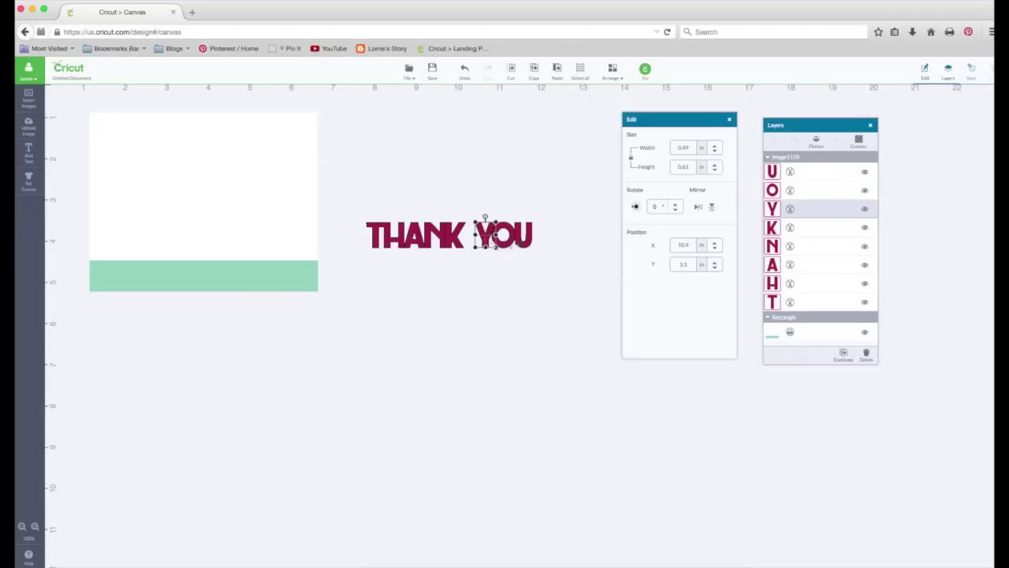
pyautogui.click(522, 238)
pyautogui.click(504, 238)
pyautogui.click(487, 244)
pyautogui.click(486, 245)
pyautogui.moveTo(486, 245); pyautogui.dragTo(486, 245)
pyautogui.click(487, 262)
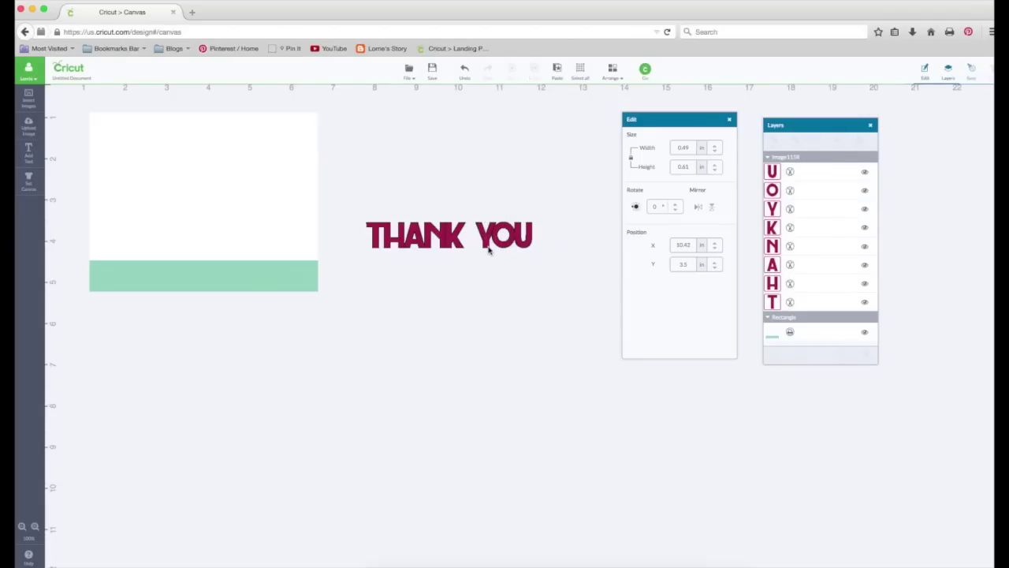
pyautogui.click(487, 246)
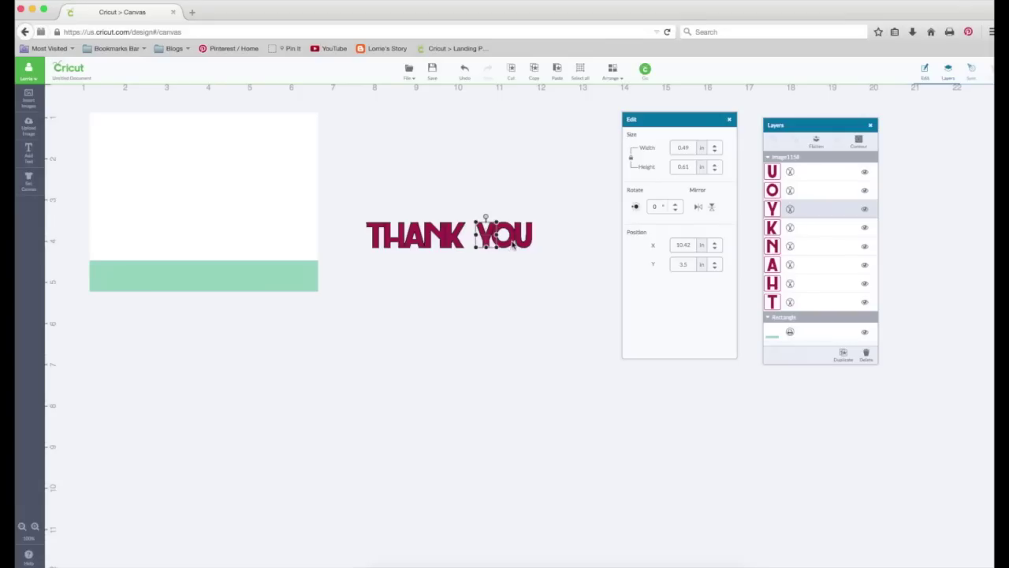
pyautogui.click(511, 247)
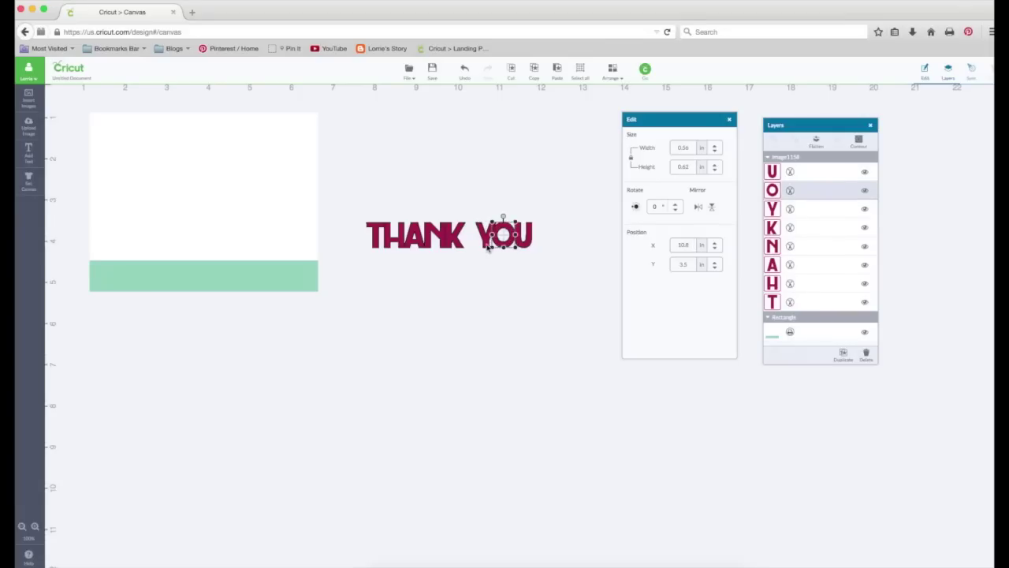
pyautogui.click(486, 246)
# - Weld all the letters of THANK YOU into one shape
pyautogui.click(343, 205)
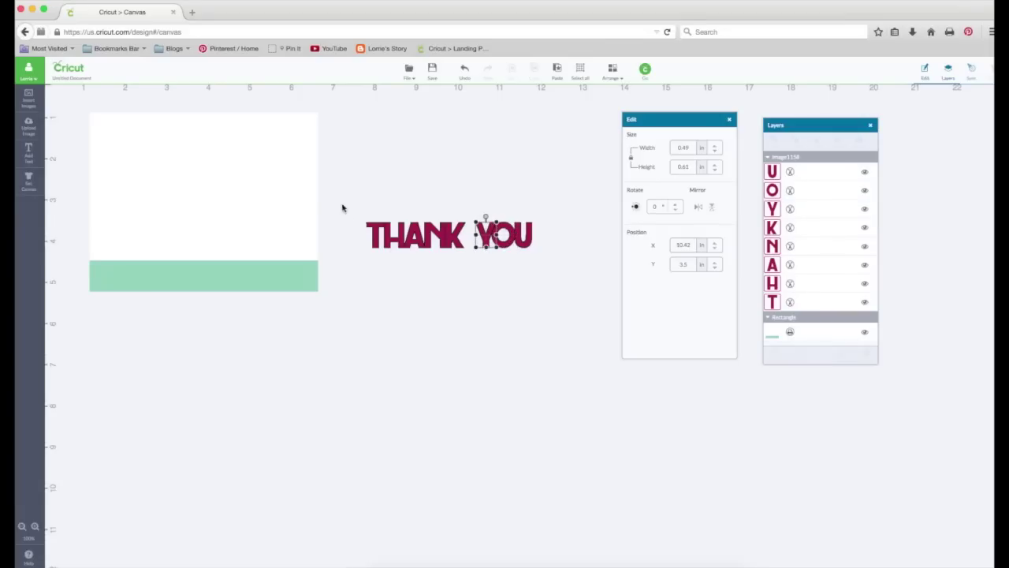
pyautogui.moveTo(349, 199); pyautogui.dragTo(543, 266)
pyautogui.rightClick(481, 234)
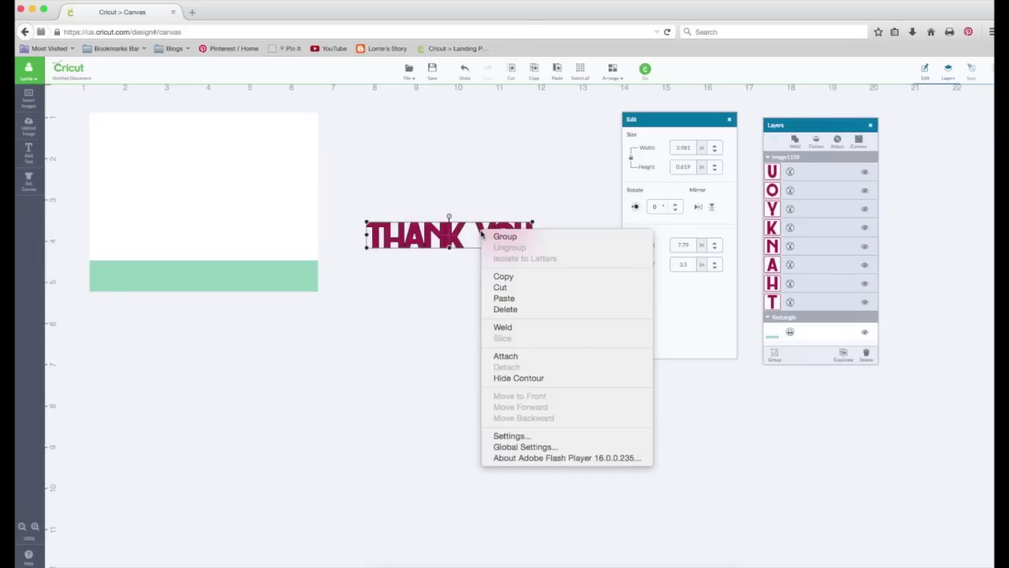
pyautogui.click(509, 326)
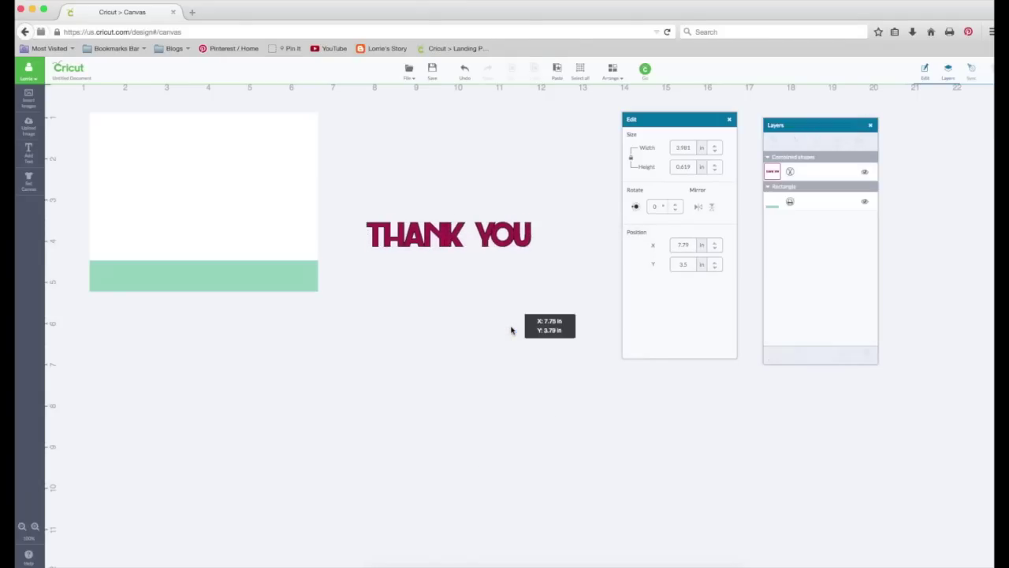
# - Move the welded THANK YOU up to about X 7.51 in, Y 2.12 in and set its cut color to white
pyautogui.moveTo(522, 248); pyautogui.dragTo(510, 185)
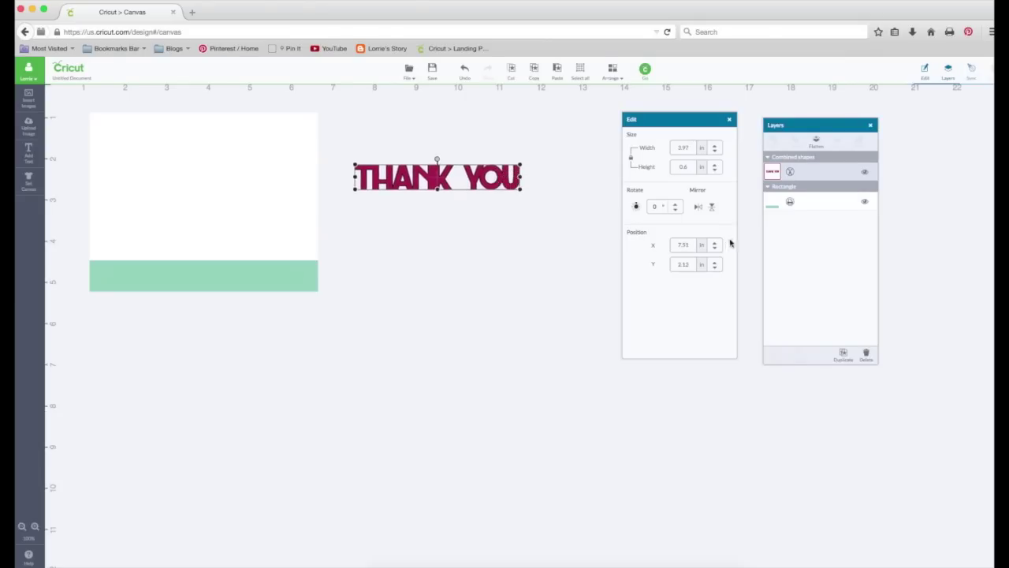
pyautogui.click(772, 175)
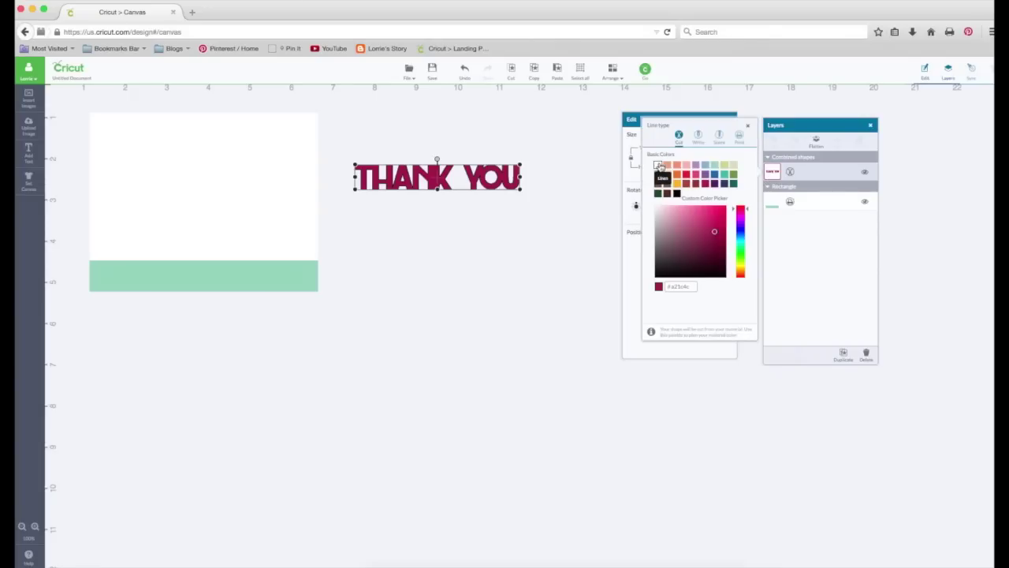
pyautogui.click(659, 167)
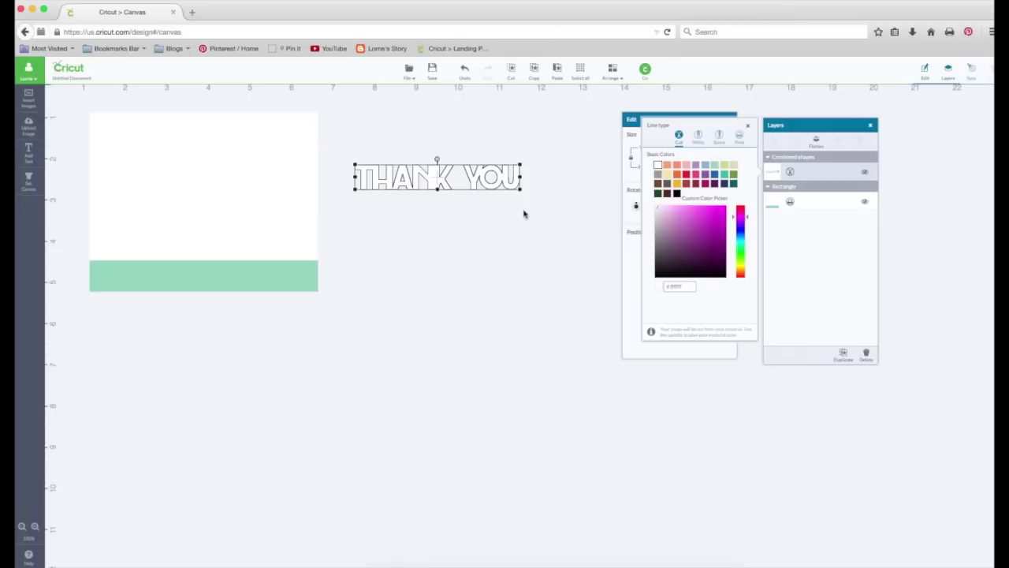
# - Copy the white THANK YOU shape and paste seven duplicates of it
pyautogui.click(534, 73)
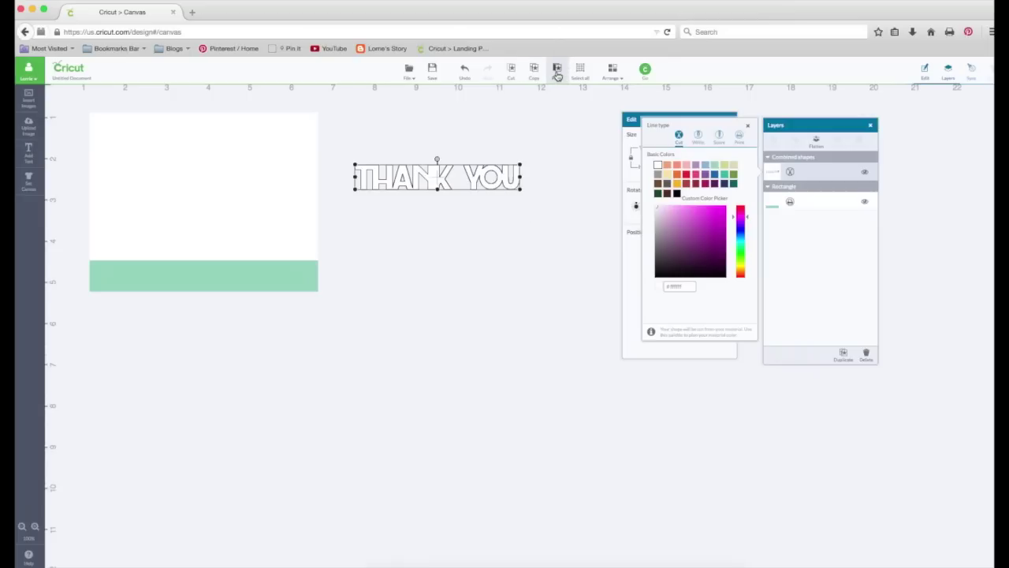
pyautogui.click(558, 72)
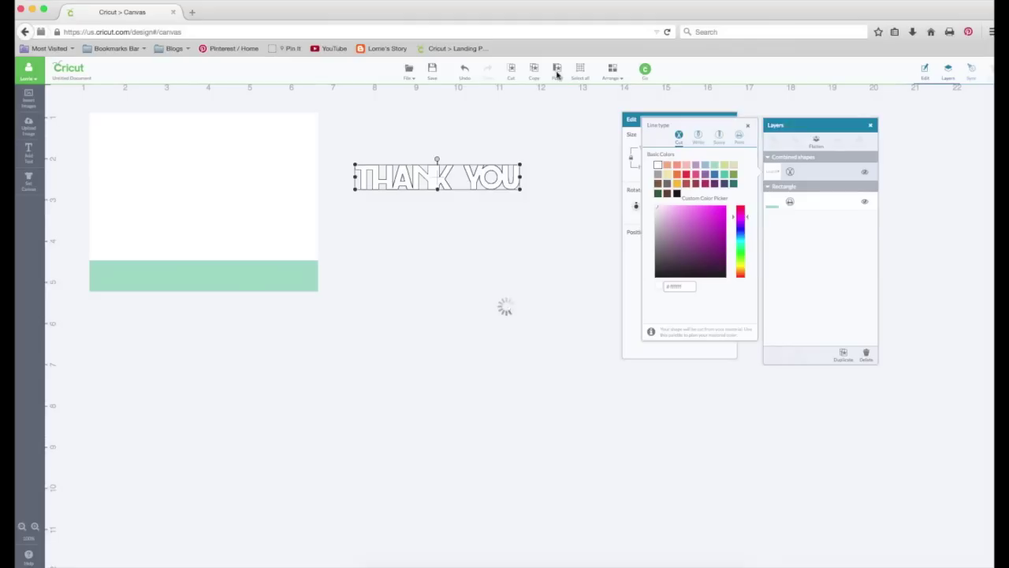
pyautogui.click(557, 72)
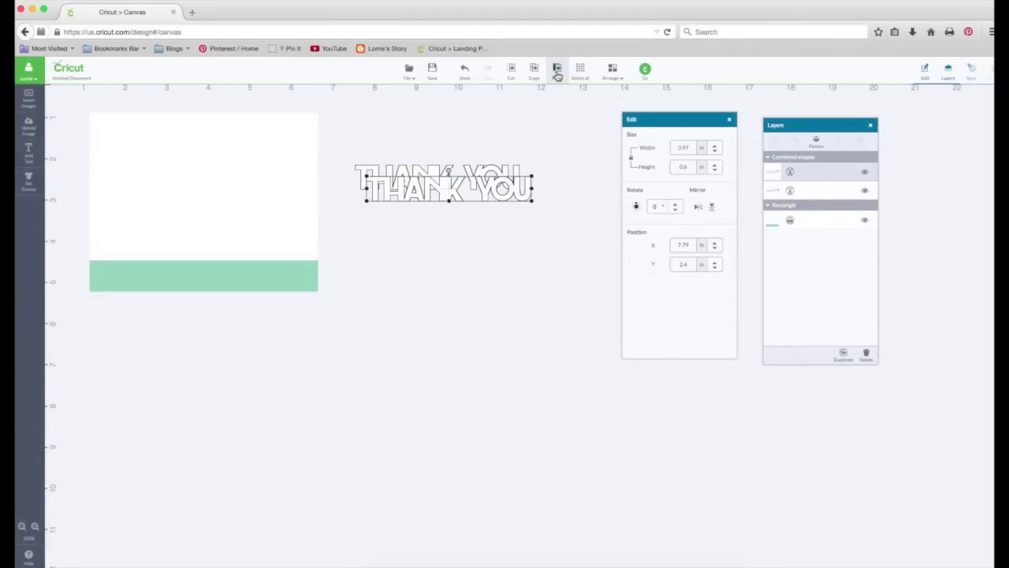
pyautogui.click(558, 72)
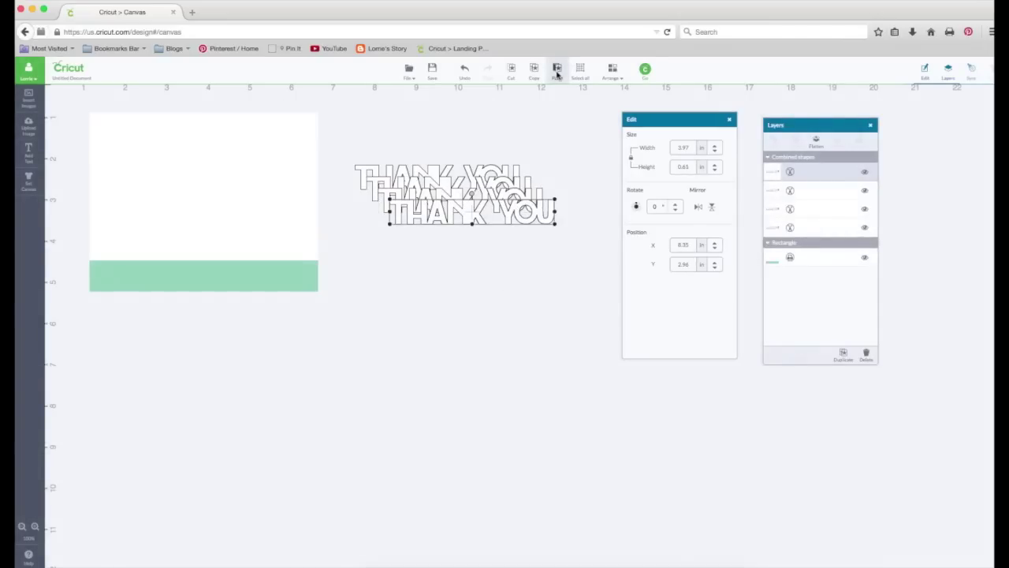
pyautogui.click(557, 72)
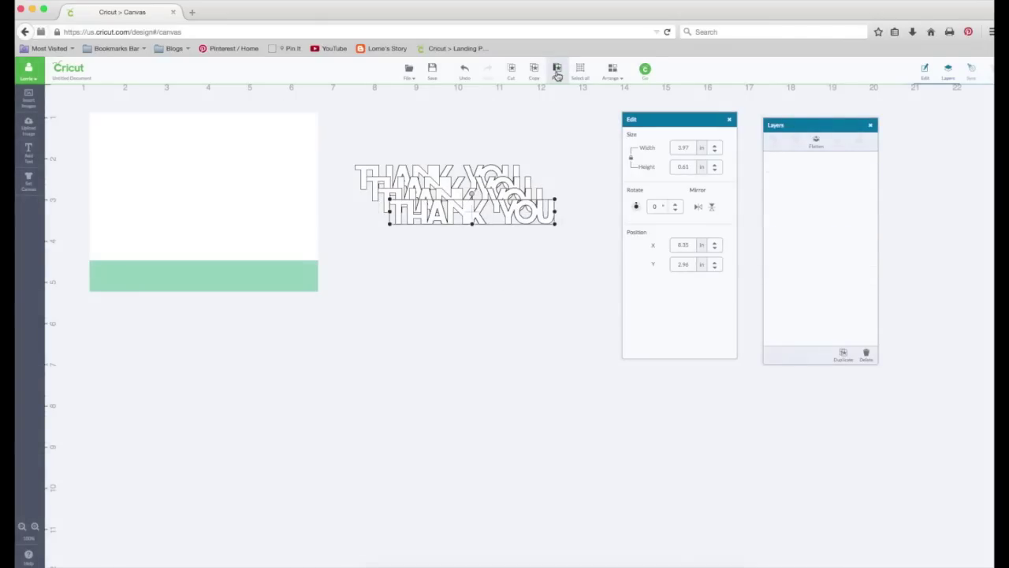
pyautogui.click(558, 72)
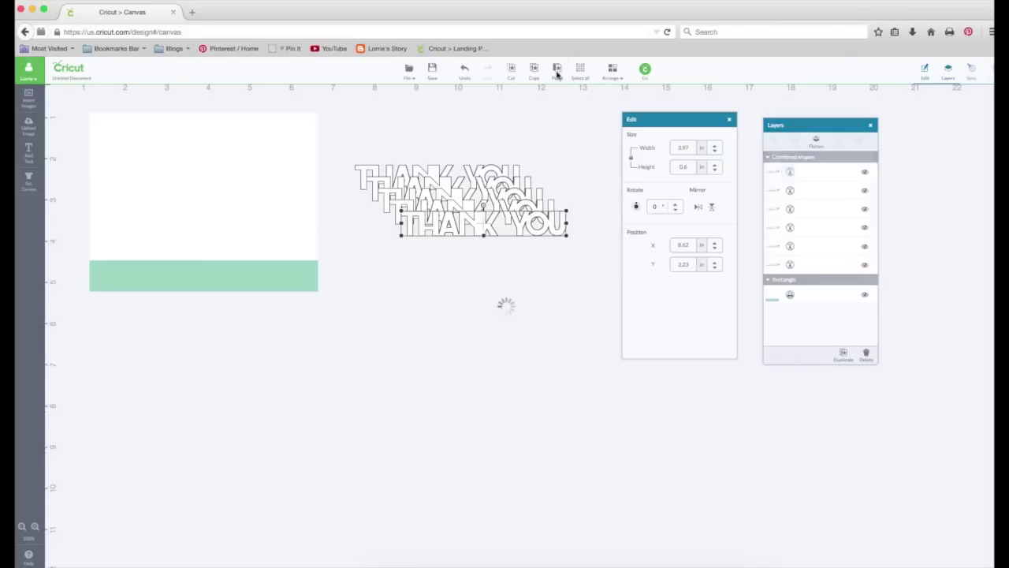
pyautogui.click(558, 72)
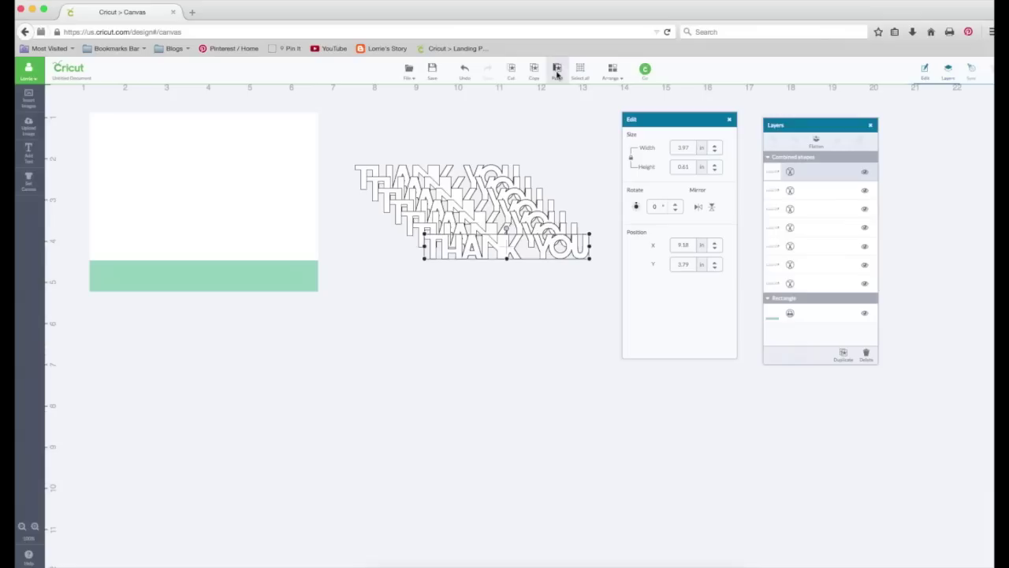
pyautogui.click(557, 72)
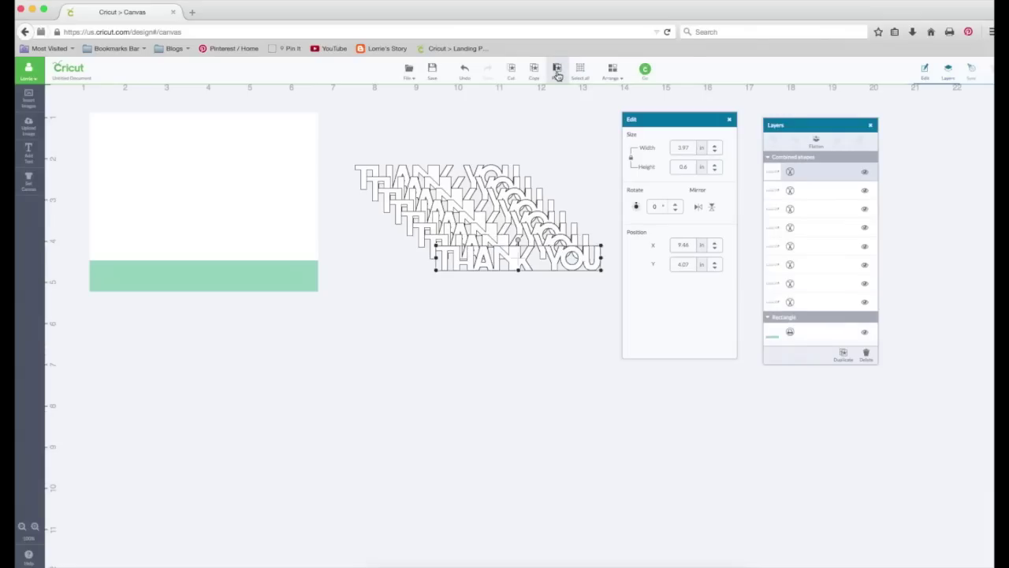
# - Move four of the overlapping THANK YOU shapes into a column below the card and space the other four down the card
pyautogui.click(550, 308)
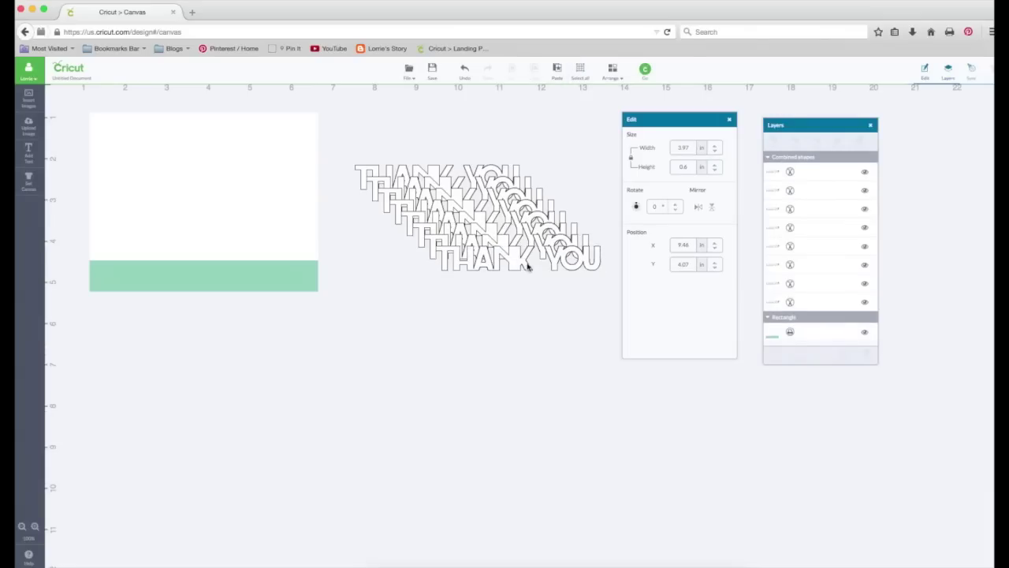
pyautogui.moveTo(500, 272); pyautogui.dragTo(217, 342)
pyautogui.click(556, 244)
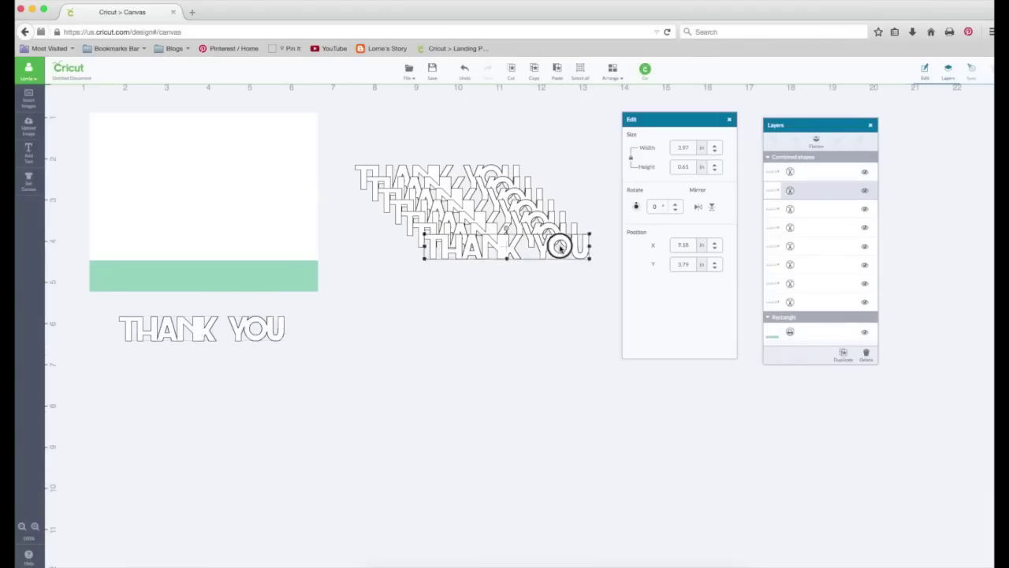
pyautogui.moveTo(557, 243); pyautogui.dragTo(215, 361)
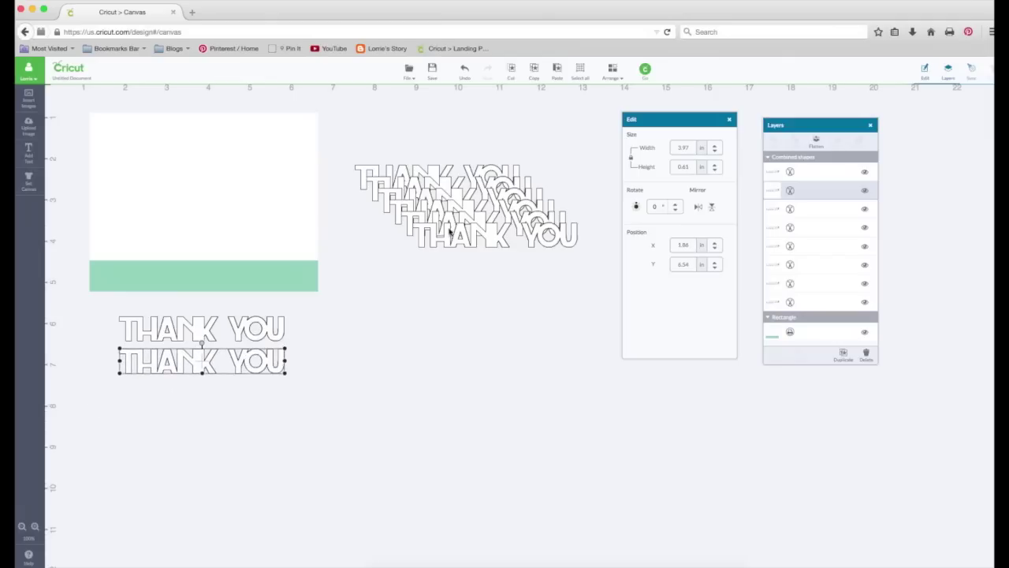
pyautogui.moveTo(496, 234); pyautogui.dragTo(150, 387)
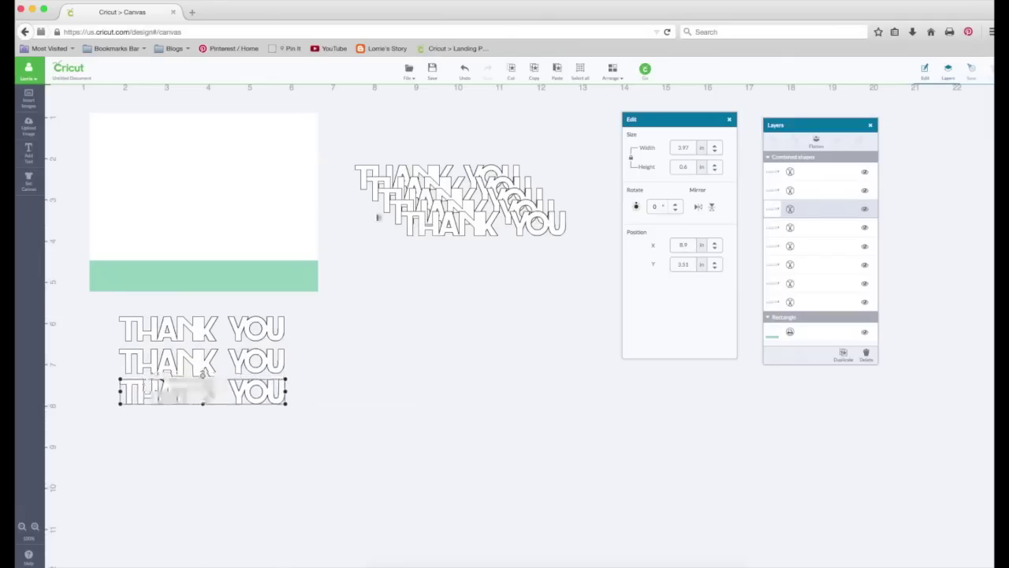
pyautogui.moveTo(433, 229); pyautogui.dragTo(154, 426)
pyautogui.moveTo(549, 223); pyautogui.dragTo(276, 152)
pyautogui.moveTo(440, 201); pyautogui.dragTo(171, 266)
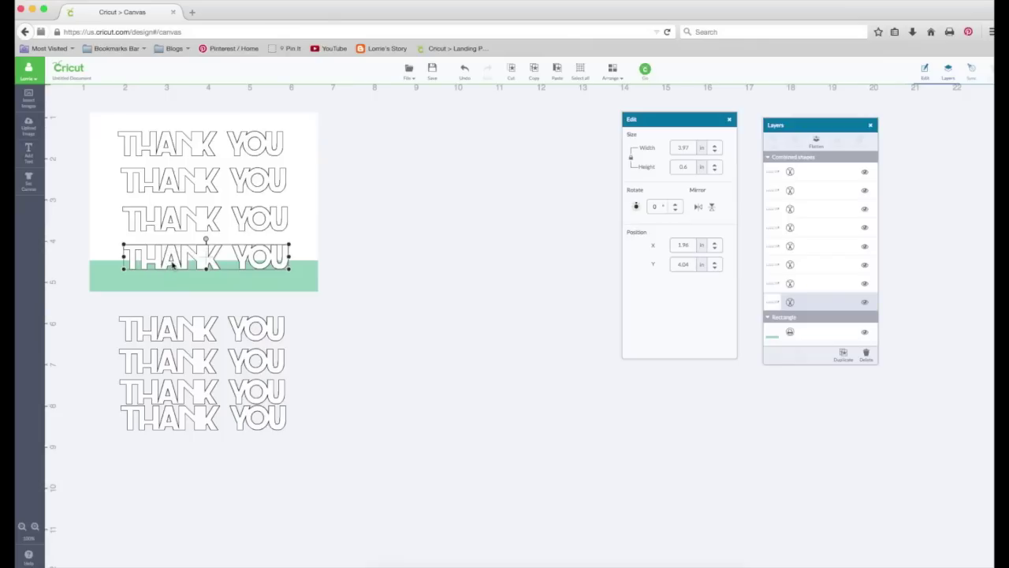
# - Align the second, third and fourth THANK YOU shapes on the card with the top one by setting their X position to 1.830 in
pyautogui.click(239, 148)
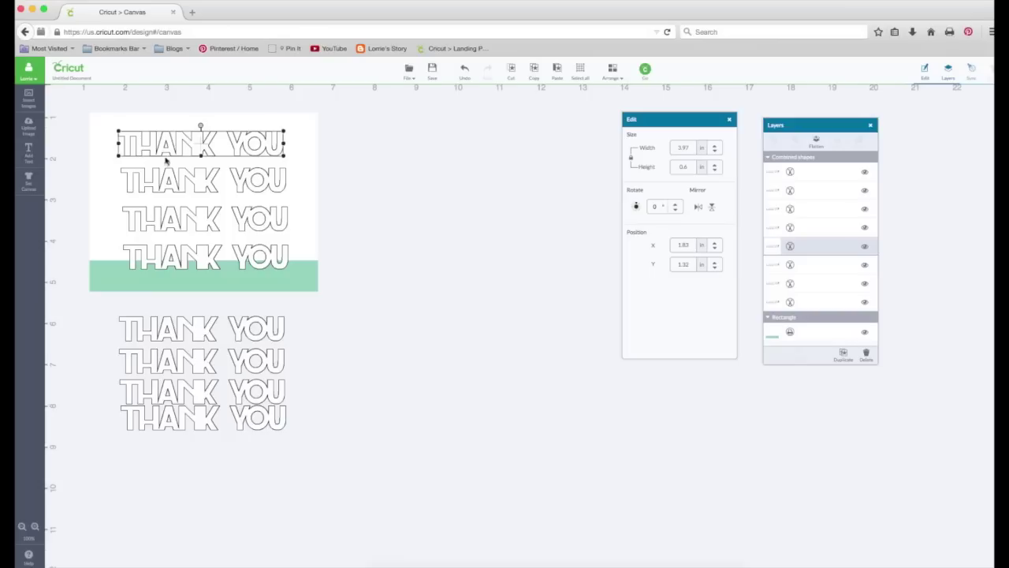
pyautogui.click(169, 181)
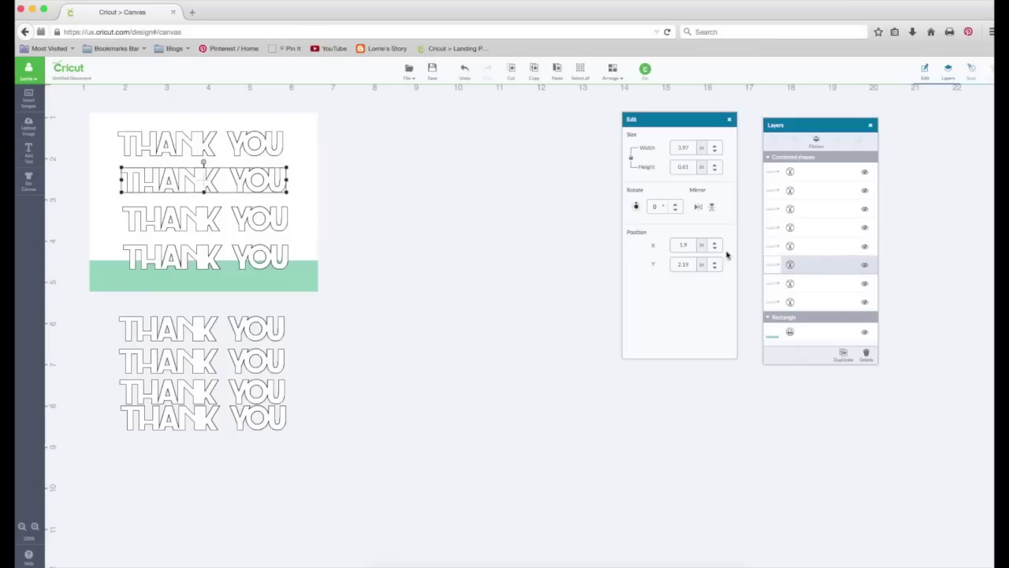
pyautogui.moveTo(691, 245); pyautogui.dragTo(671, 246)
pyautogui.write('1.830')
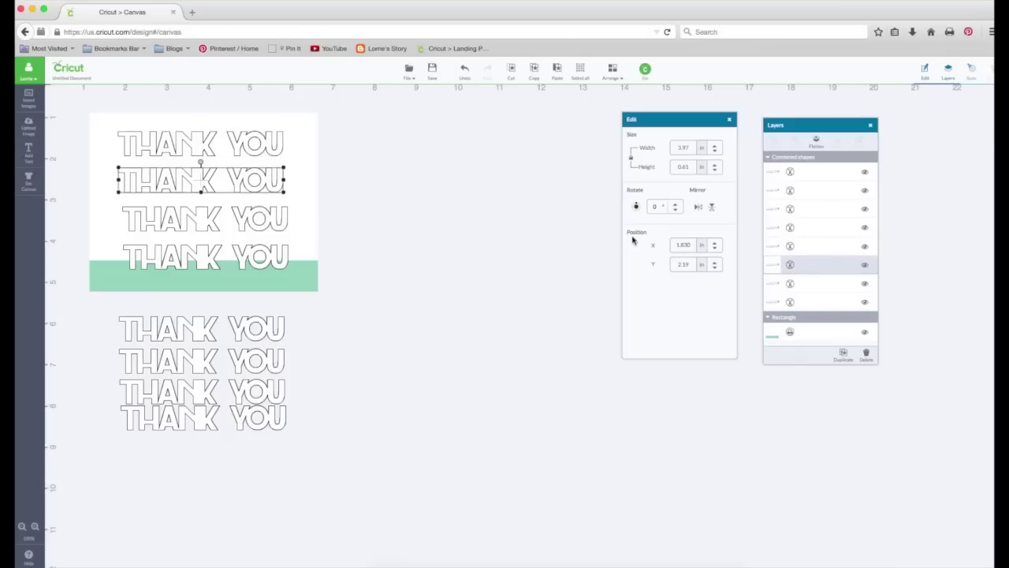
pyautogui.click(272, 226)
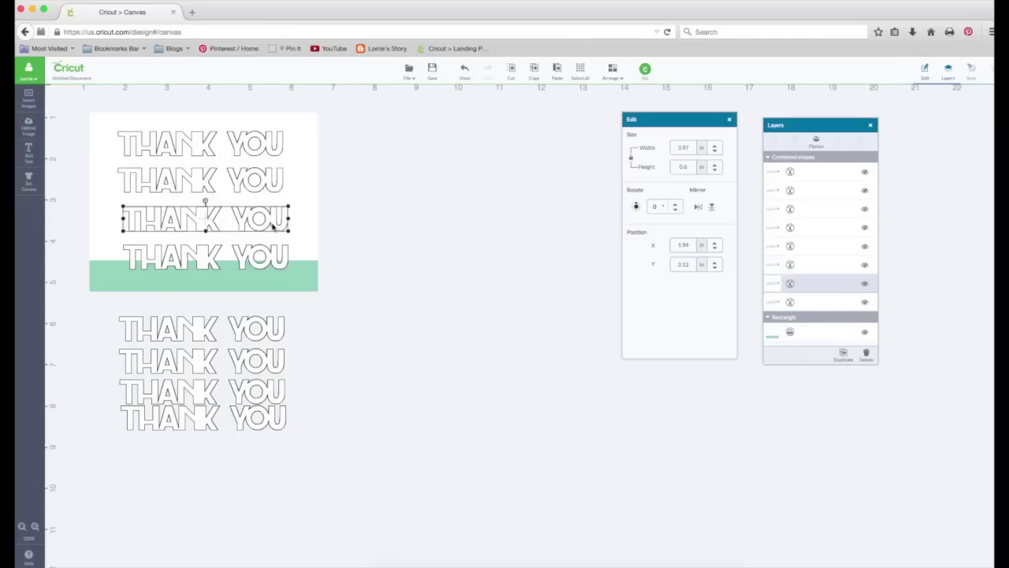
pyautogui.moveTo(693, 245); pyautogui.dragTo(656, 245)
pyautogui.write('1.830')
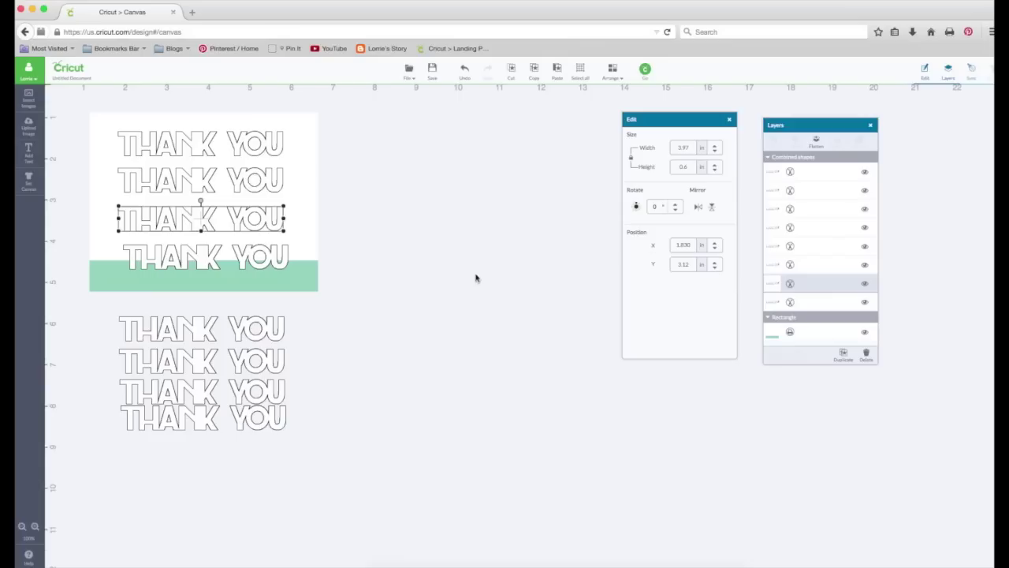
pyautogui.click(288, 268)
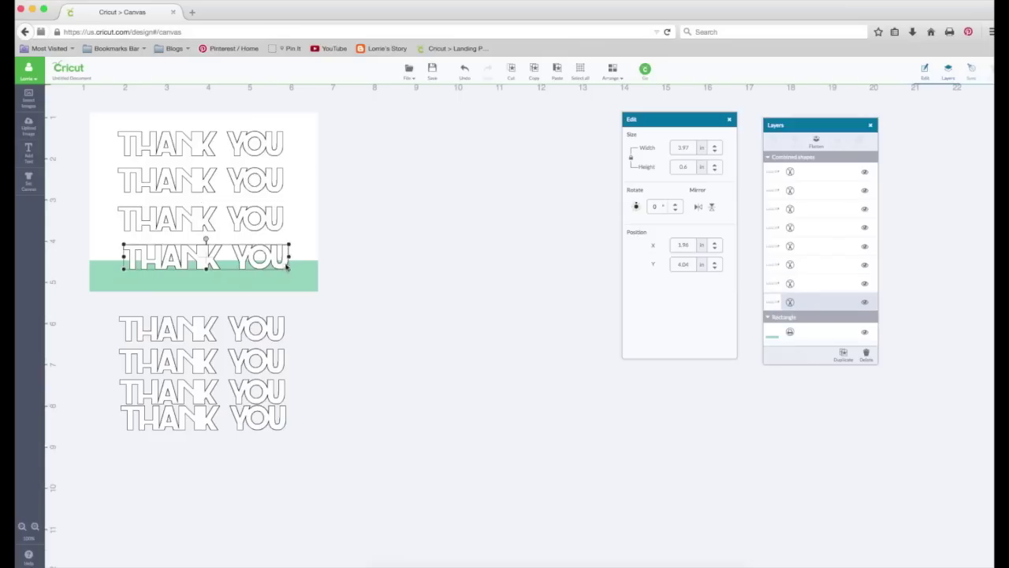
pyautogui.click(682, 245)
pyautogui.write('1.830')
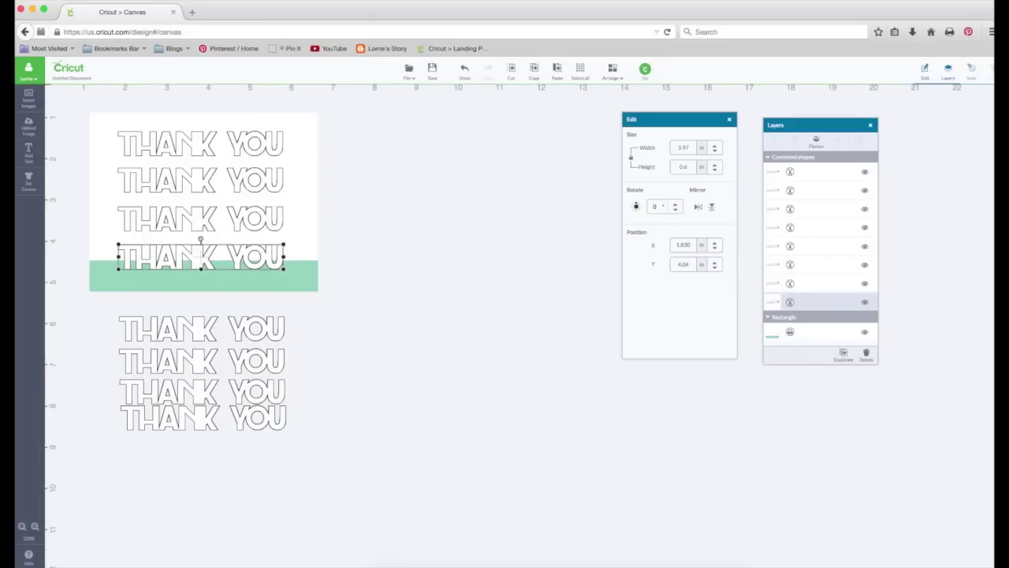
pyautogui.click(383, 222)
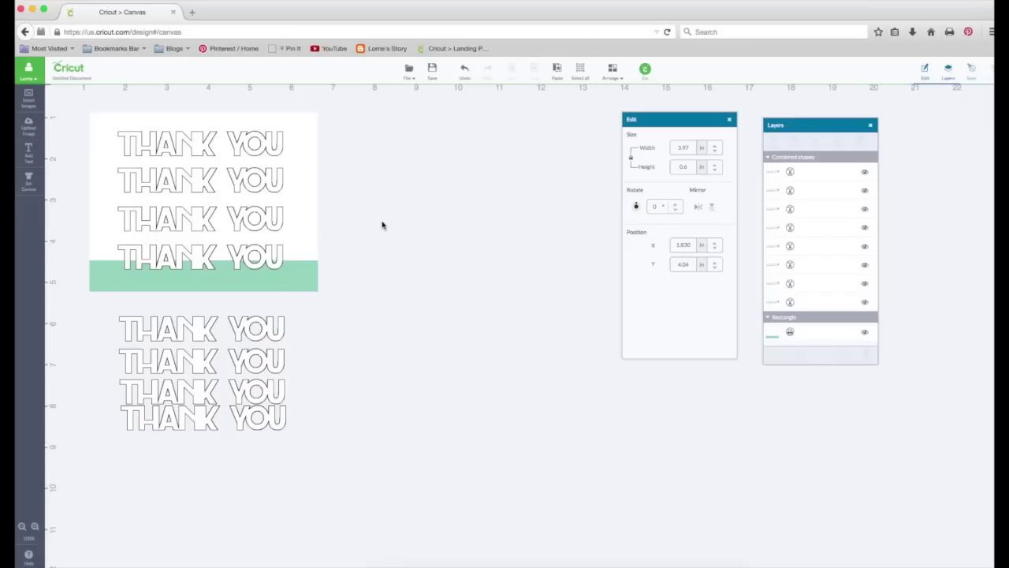
# - Bring the layer list beside the card and set the cut color of the top THANK YOU on the card to gray
pyautogui.click(273, 150)
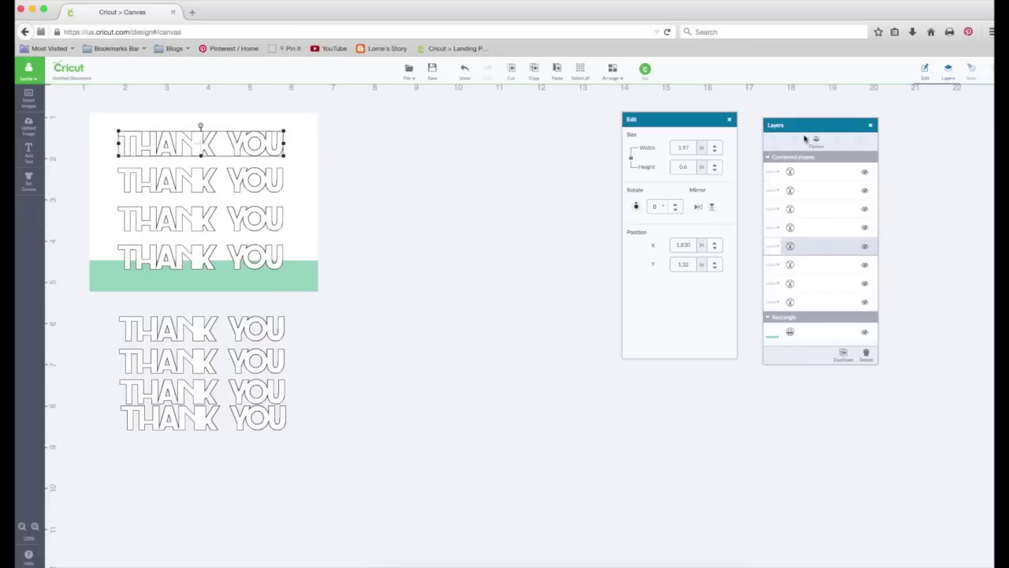
pyautogui.moveTo(805, 126); pyautogui.dragTo(467, 130)
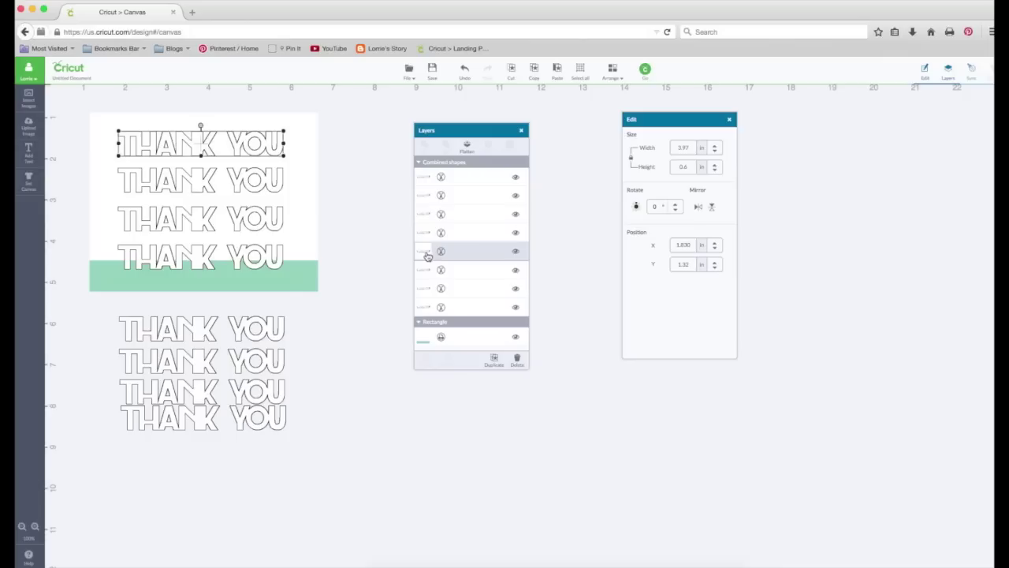
pyautogui.click(422, 253)
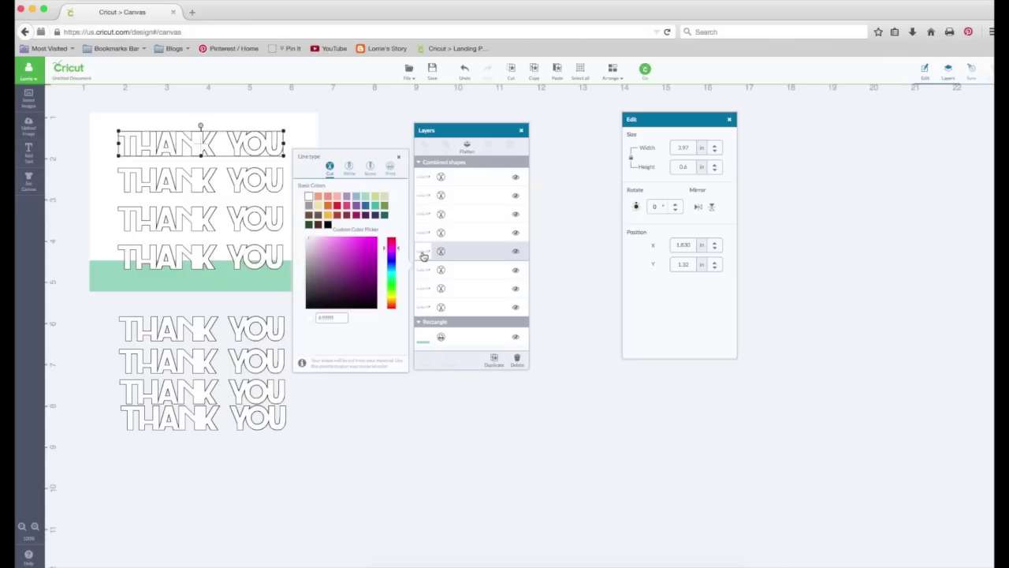
pyautogui.click(309, 206)
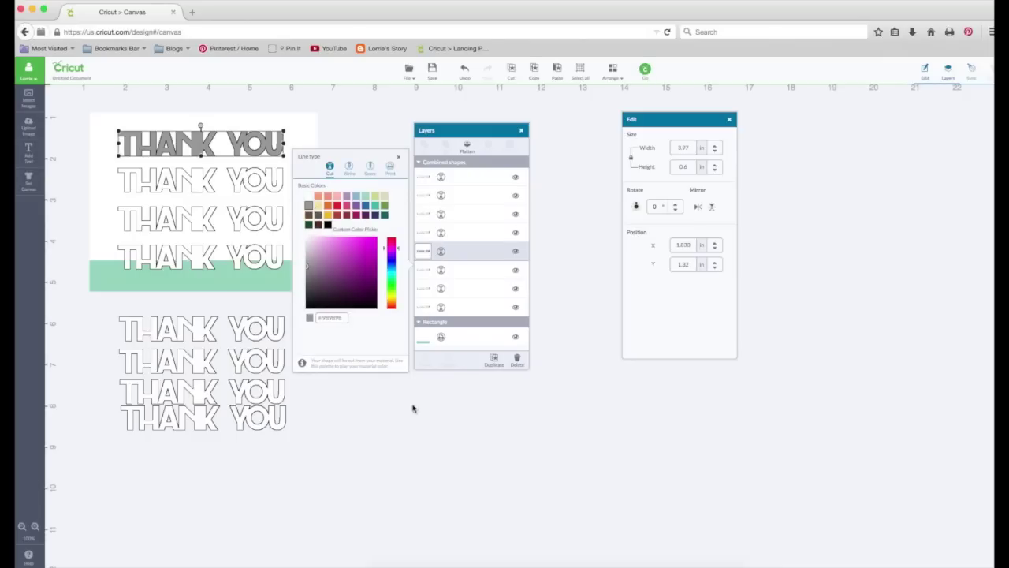
pyautogui.click(399, 161)
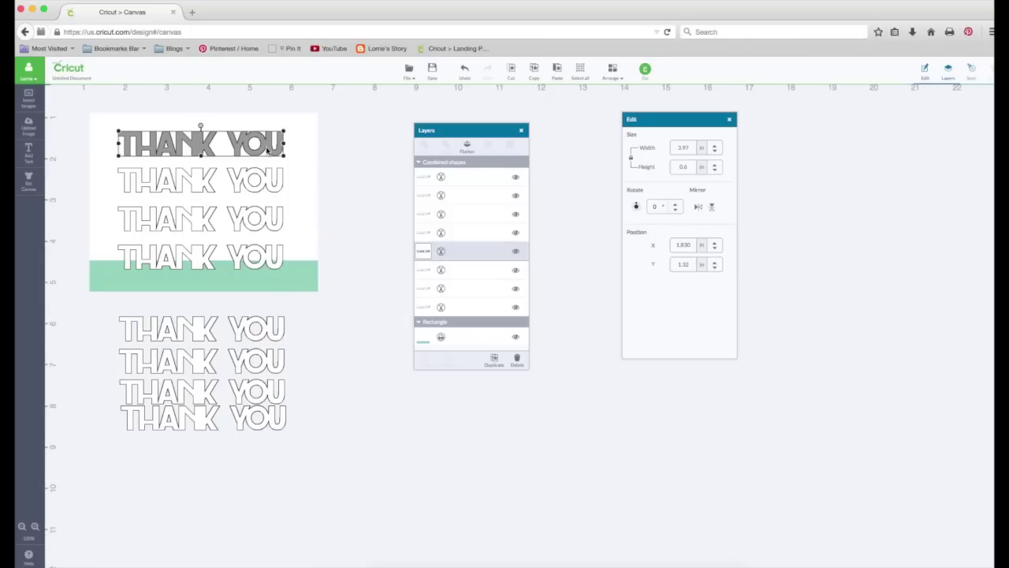
# - Flatten the gray THANK YOU with the card and send the flattened card behind the other shapes
pyautogui.click(308, 159)
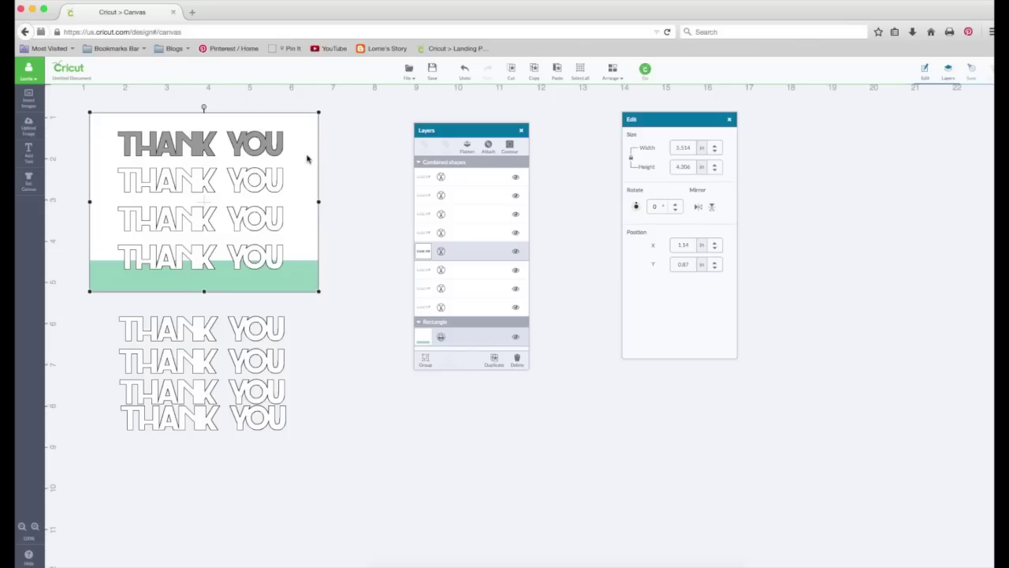
pyautogui.click(467, 150)
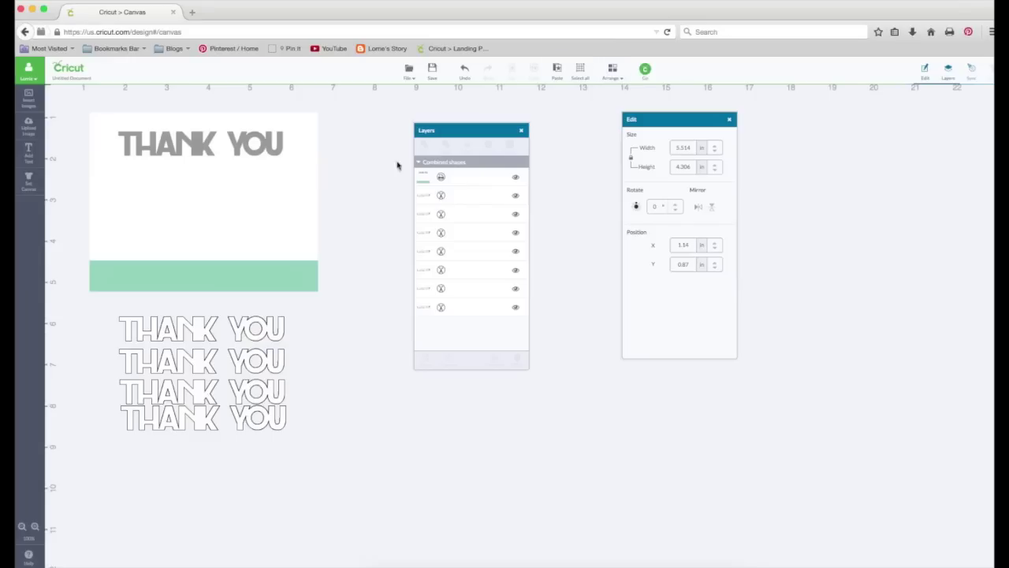
pyautogui.click(301, 178)
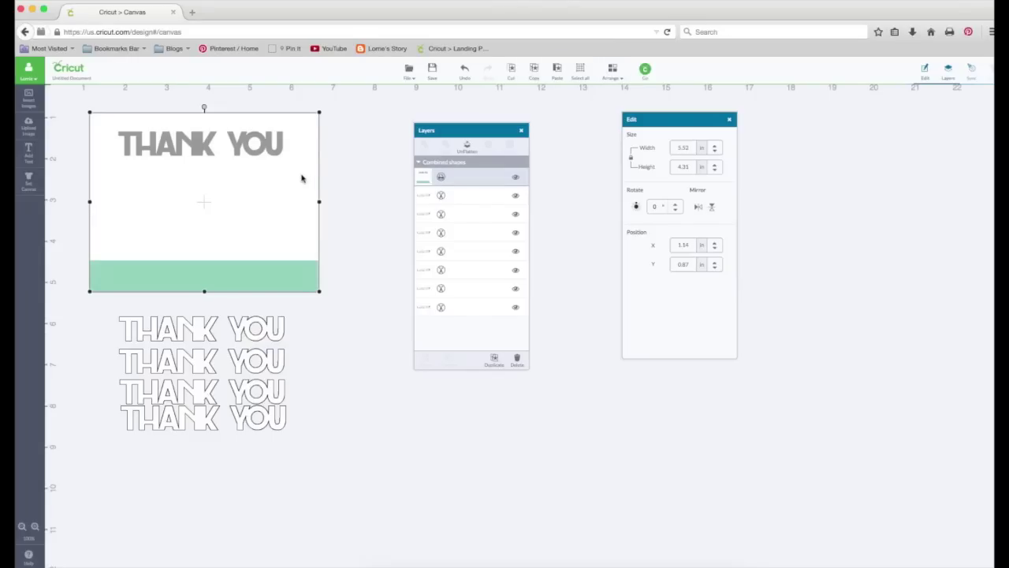
pyautogui.click(613, 69)
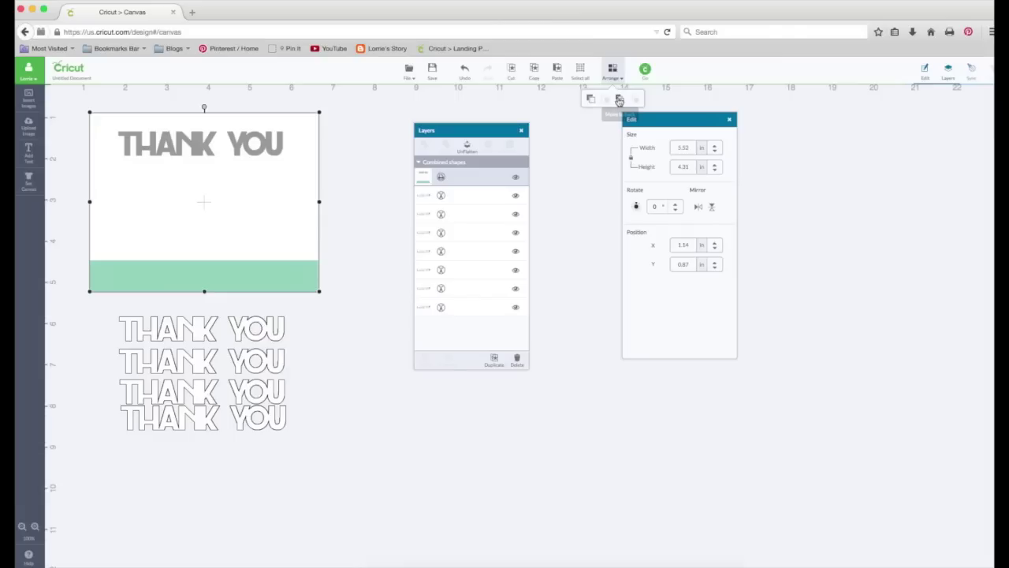
pyautogui.click(619, 100)
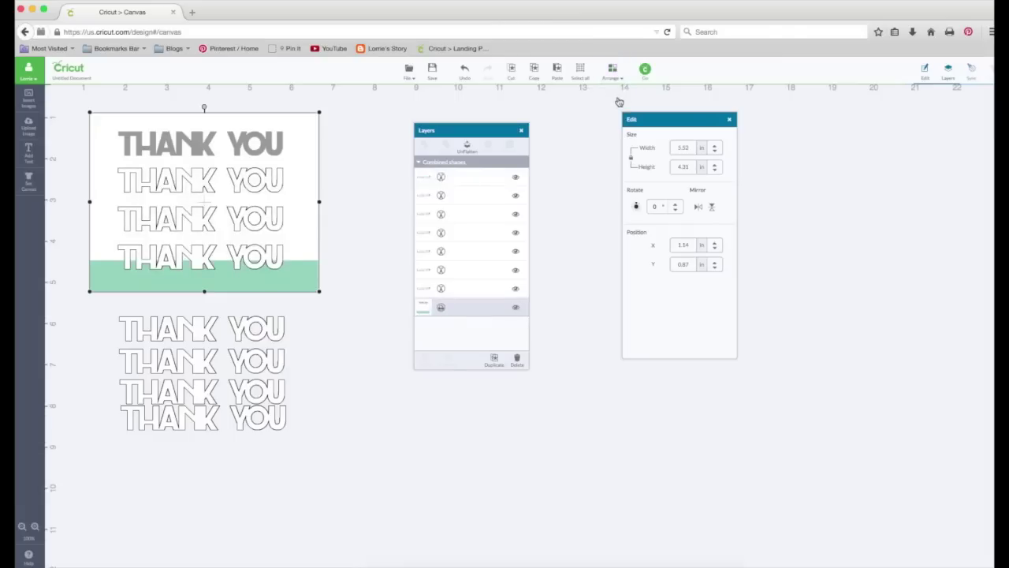
pyautogui.click(353, 195)
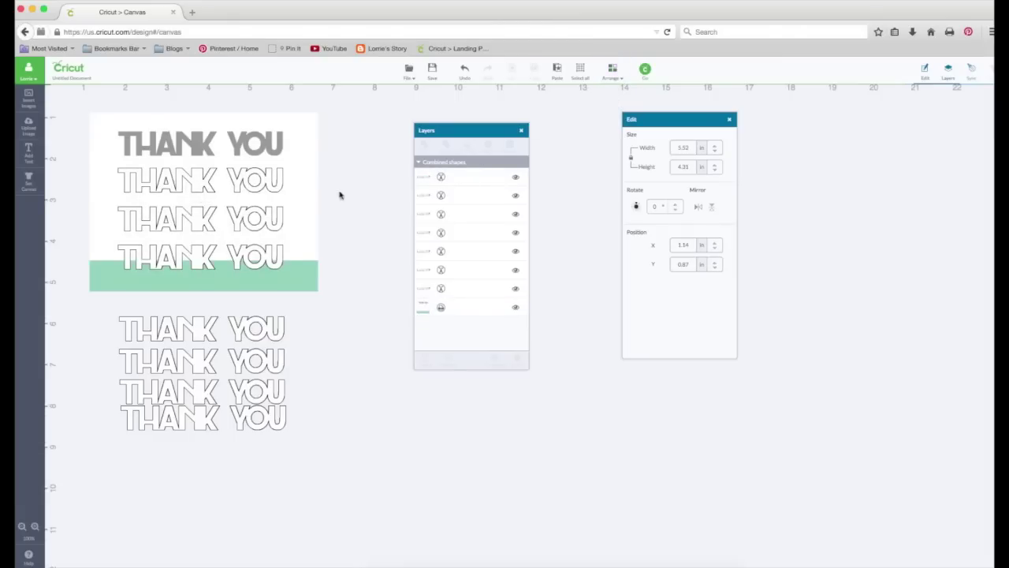
# - Set the cut color of the second THANK YOU on the card to a custom light gray
pyautogui.click(276, 187)
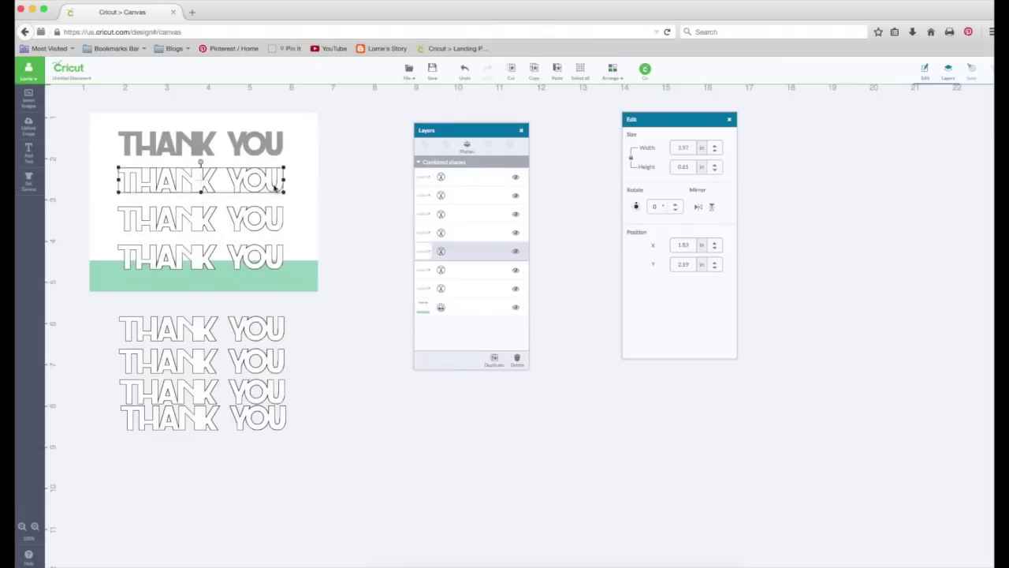
pyautogui.click(422, 254)
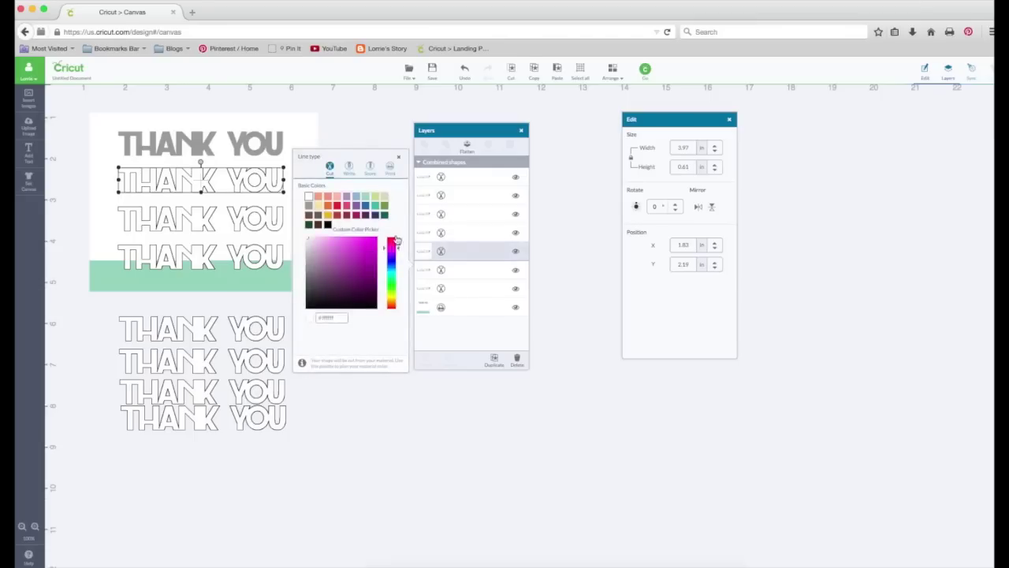
pyautogui.click(309, 206)
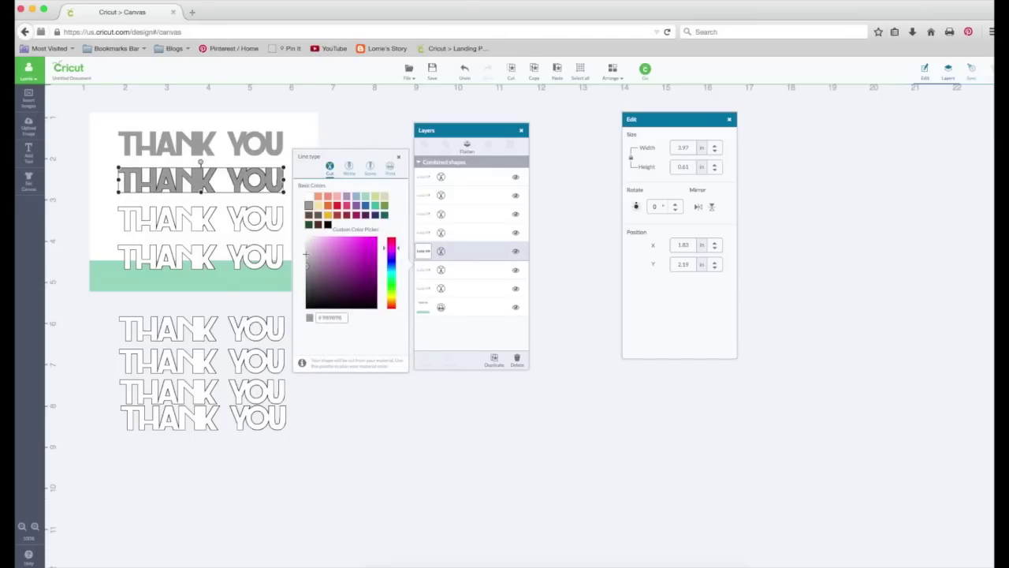
pyautogui.click(306, 254)
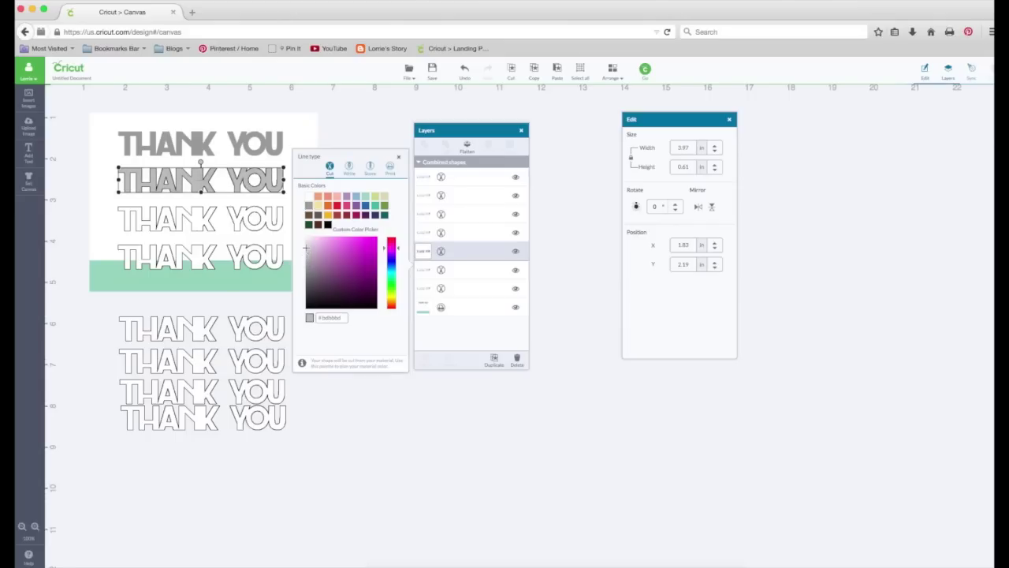
pyautogui.click(306, 247)
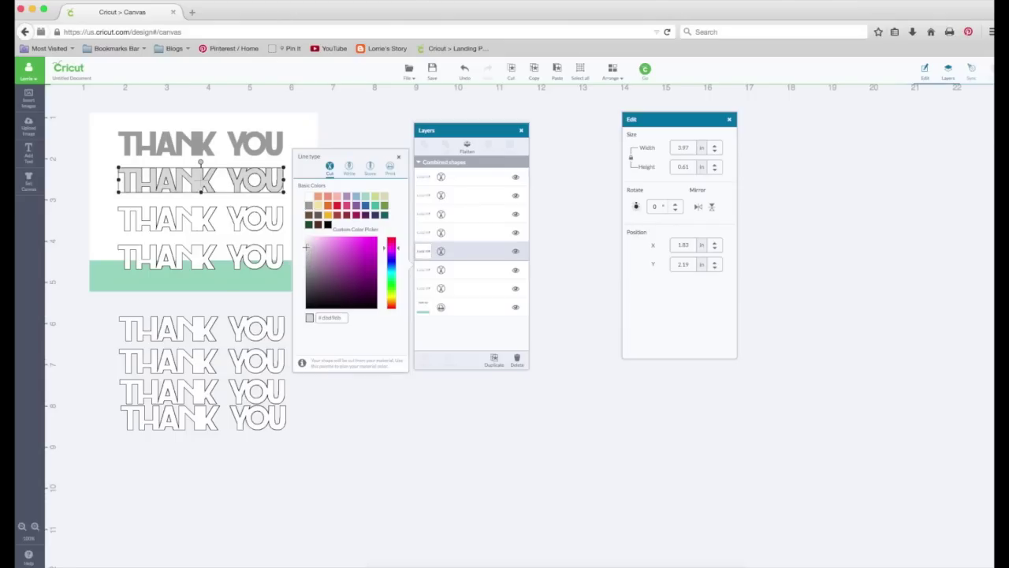
pyautogui.click(400, 160)
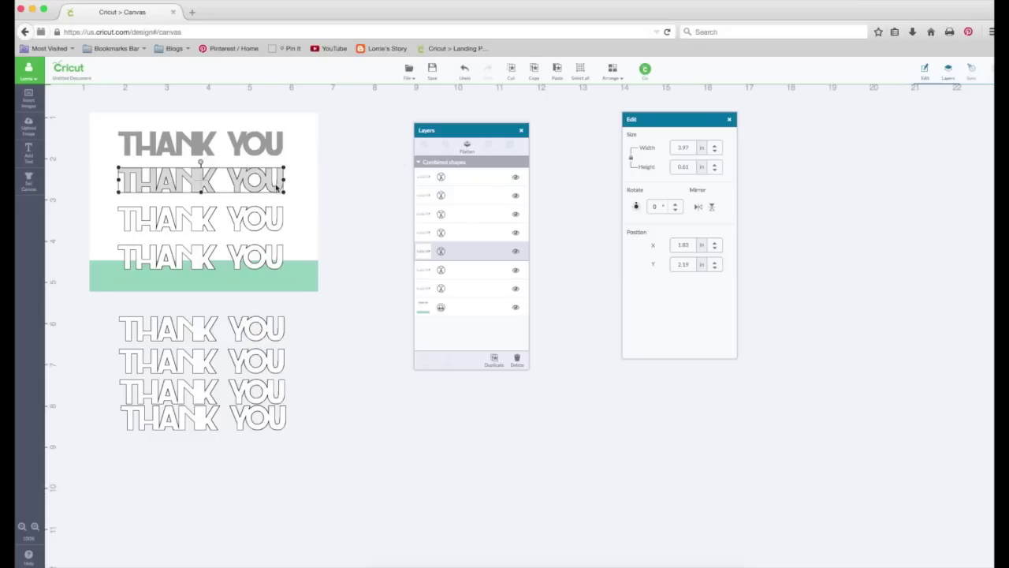
# - Flatten the light gray THANK YOU with the card and send the card to the back again
pyautogui.keyDown('shift'); pyautogui.click(308, 189); pyautogui.keyUp('shift')
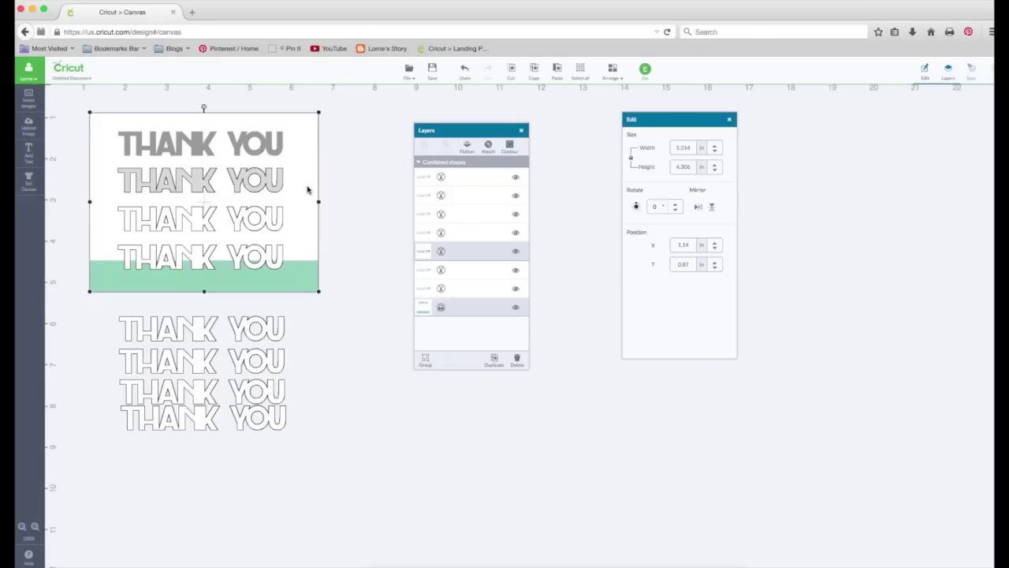
pyautogui.click(466, 146)
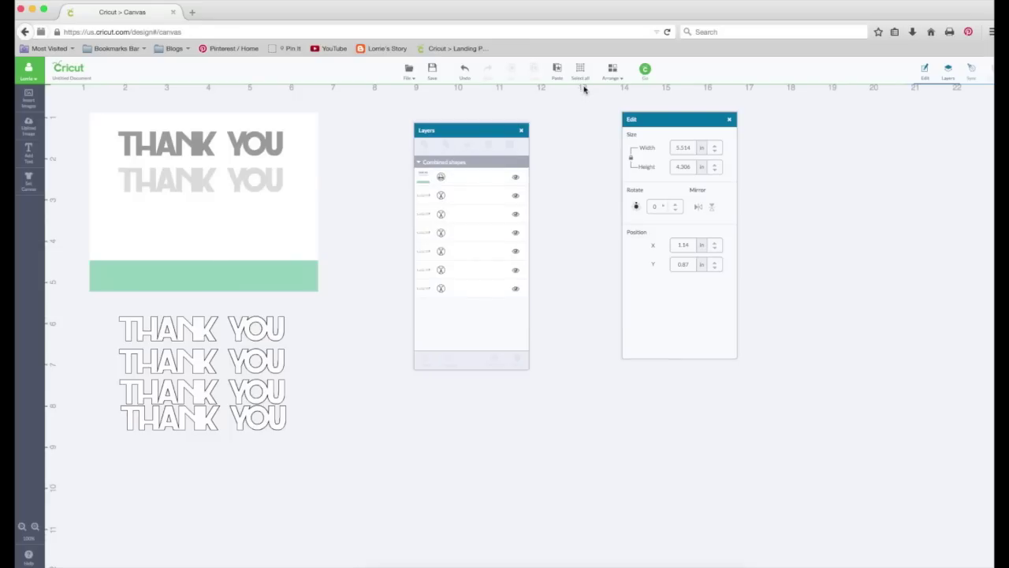
pyautogui.click(613, 74)
pyautogui.click(307, 199)
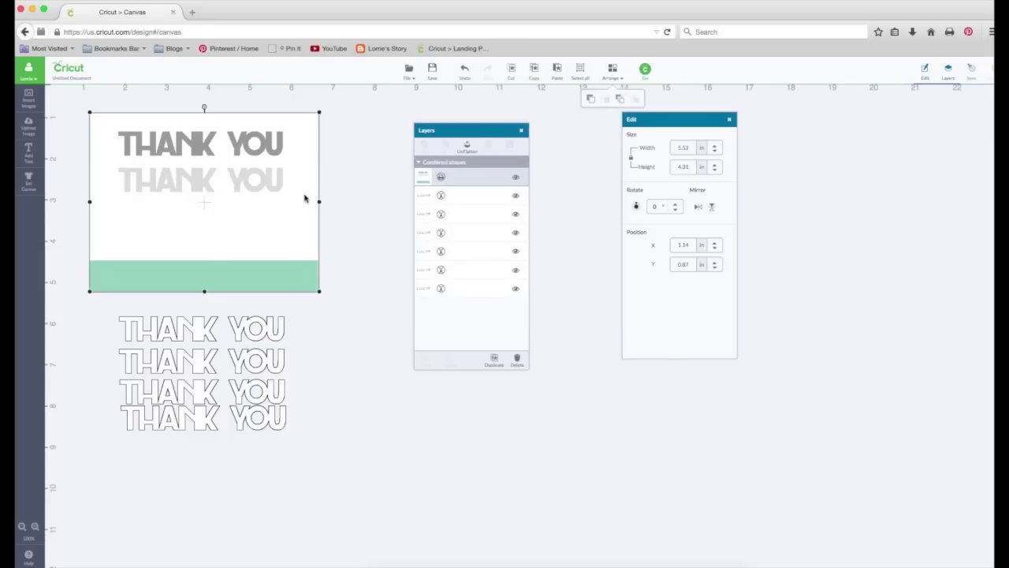
pyautogui.click(613, 73)
pyautogui.click(620, 100)
# - Set the cut color of the third THANK YOU on the card to the custom very light gray #f2f2f2
pyautogui.click(280, 226)
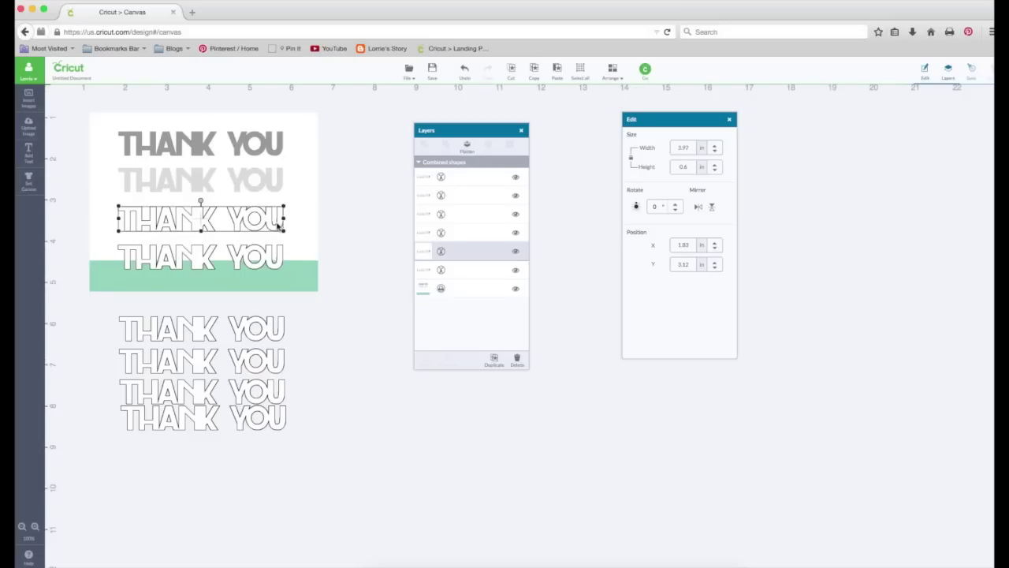
pyautogui.click(424, 252)
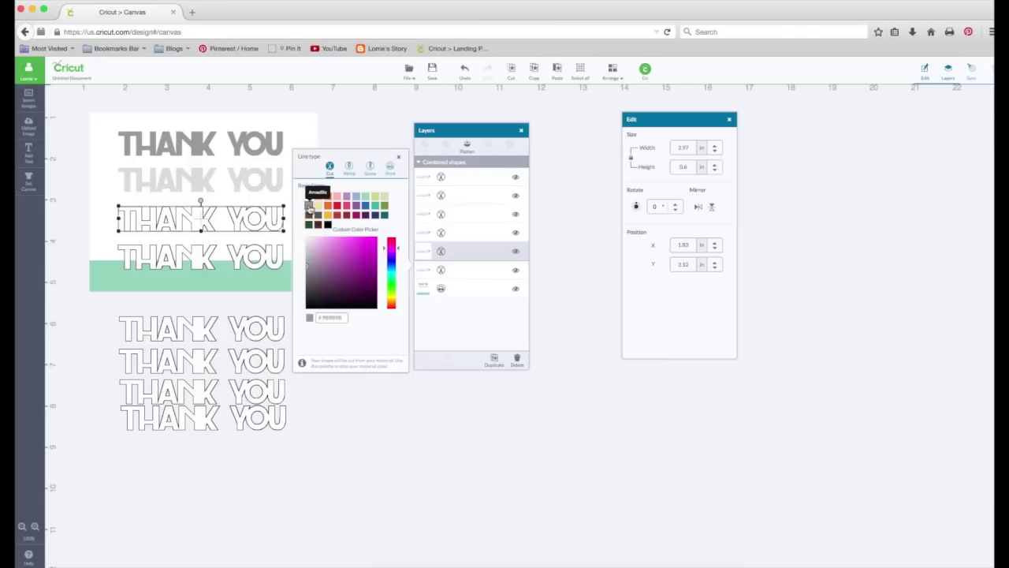
pyautogui.click(308, 204)
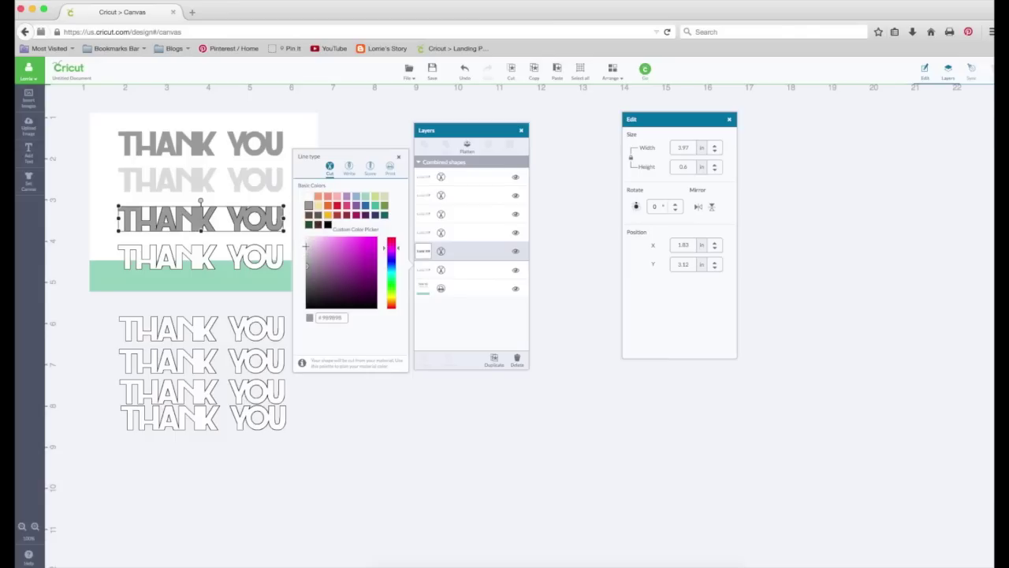
pyautogui.click(306, 244)
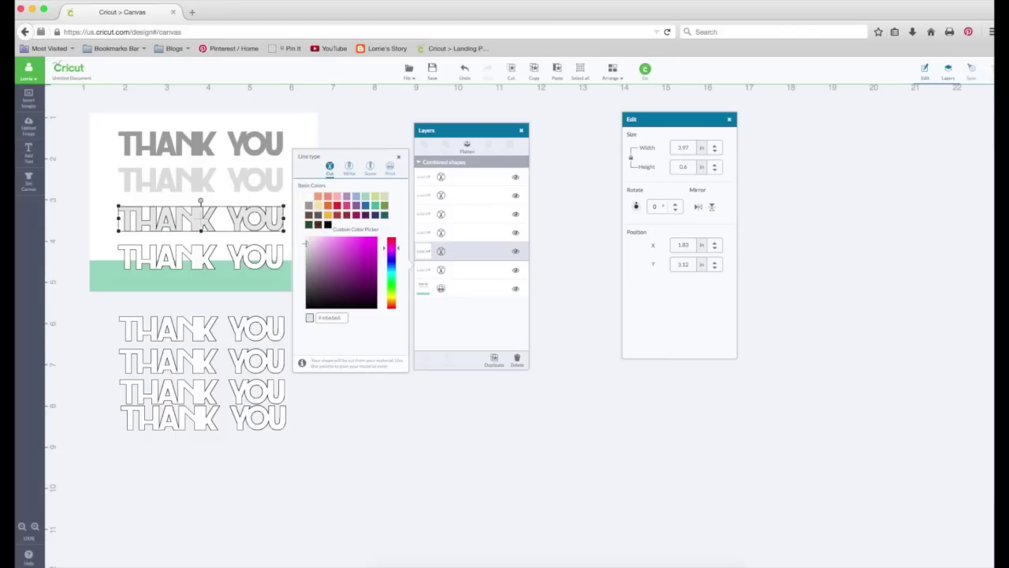
pyautogui.click(306, 239)
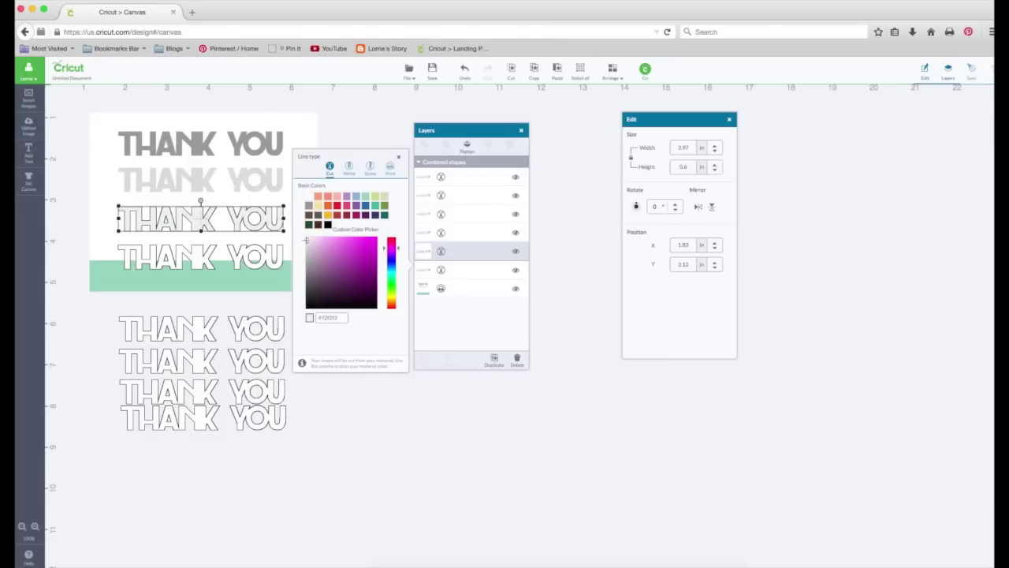
pyautogui.click(400, 159)
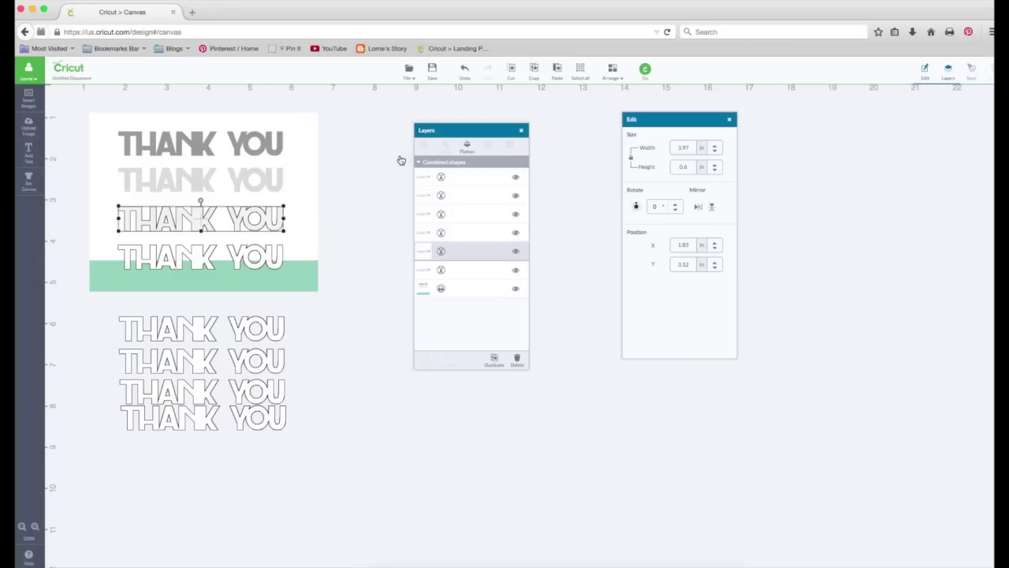
# - Flatten the very light gray THANK YOU with the card and send the flattened card to the back
pyautogui.keyDown('shift'); pyautogui.click(300, 224); pyautogui.keyUp('shift')
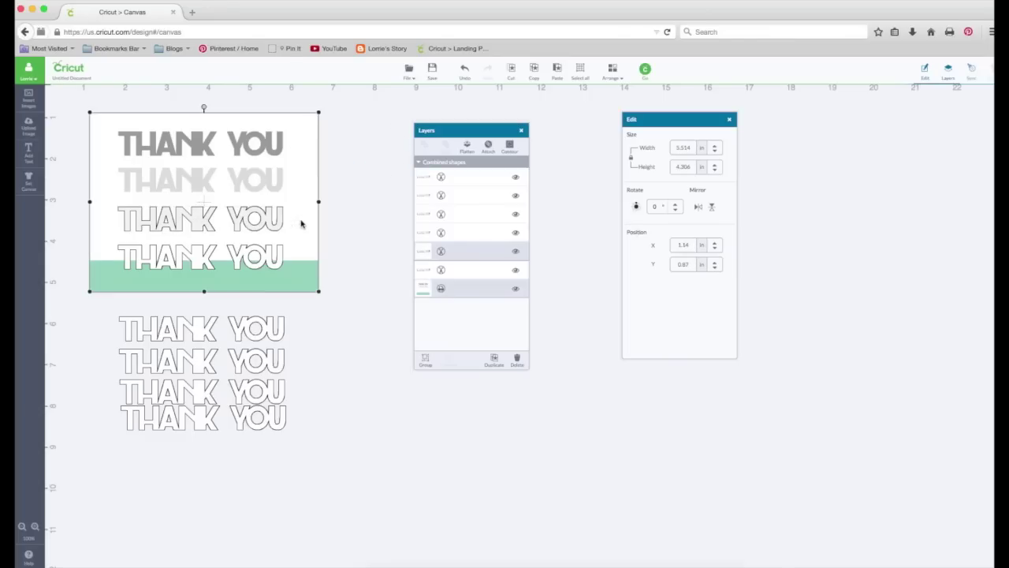
pyautogui.click(467, 148)
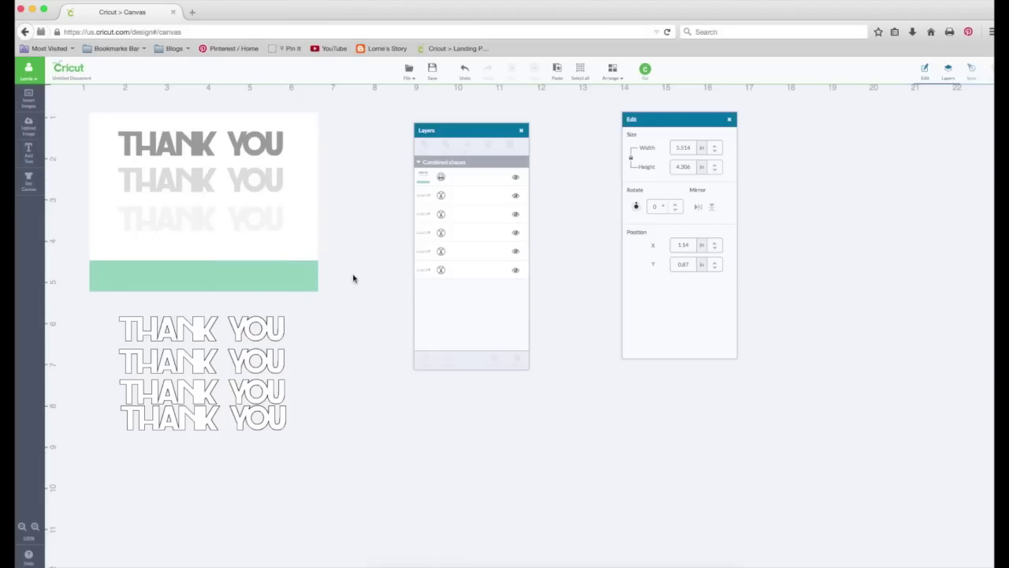
pyautogui.click(314, 148)
pyautogui.click(614, 73)
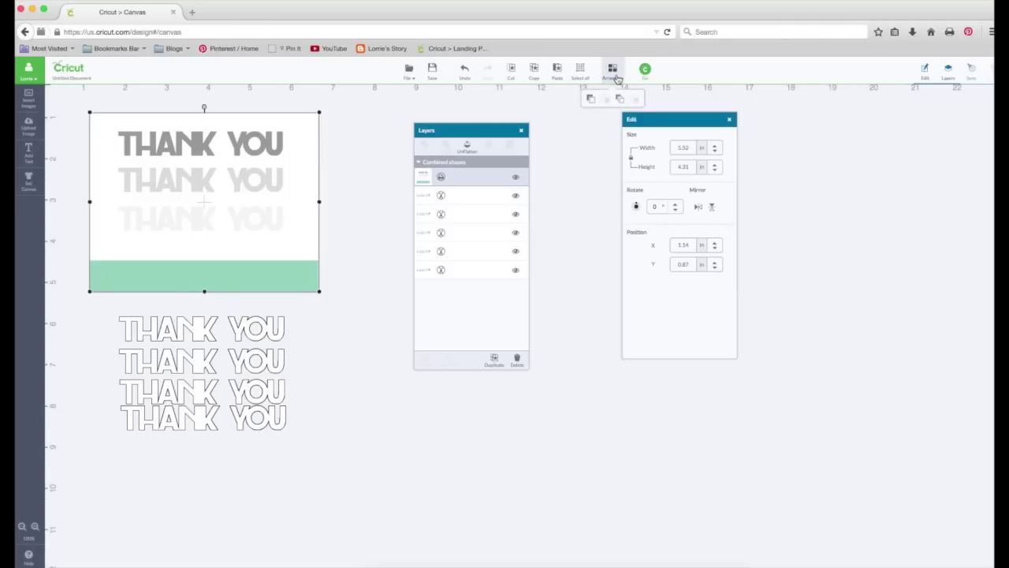
pyautogui.click(621, 99)
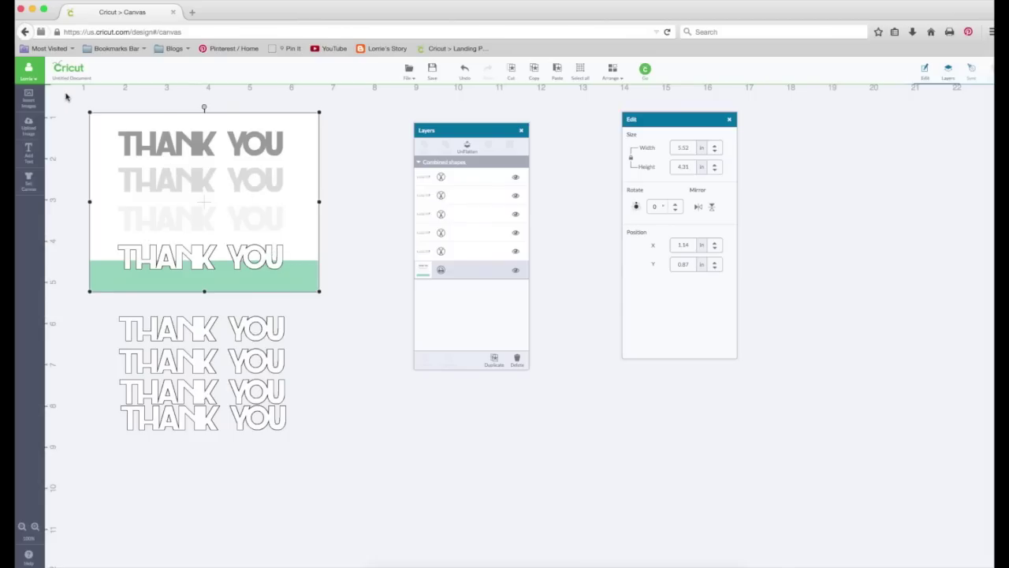
# - Attach the white THANK YOU over the green strip to the card and set its line type to Cut
pyautogui.moveTo(66, 93); pyautogui.dragTo(339, 307)
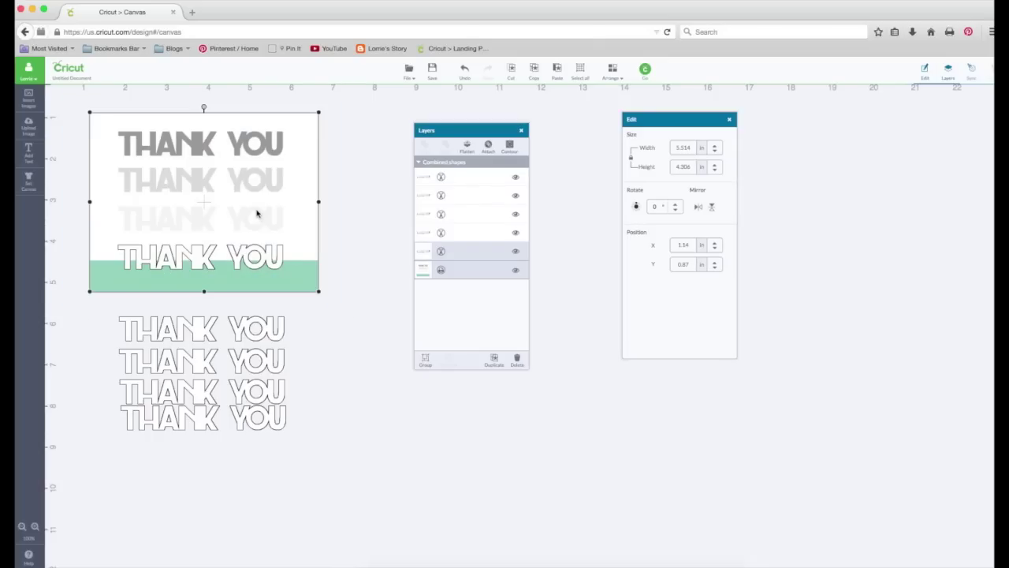
pyautogui.click(488, 147)
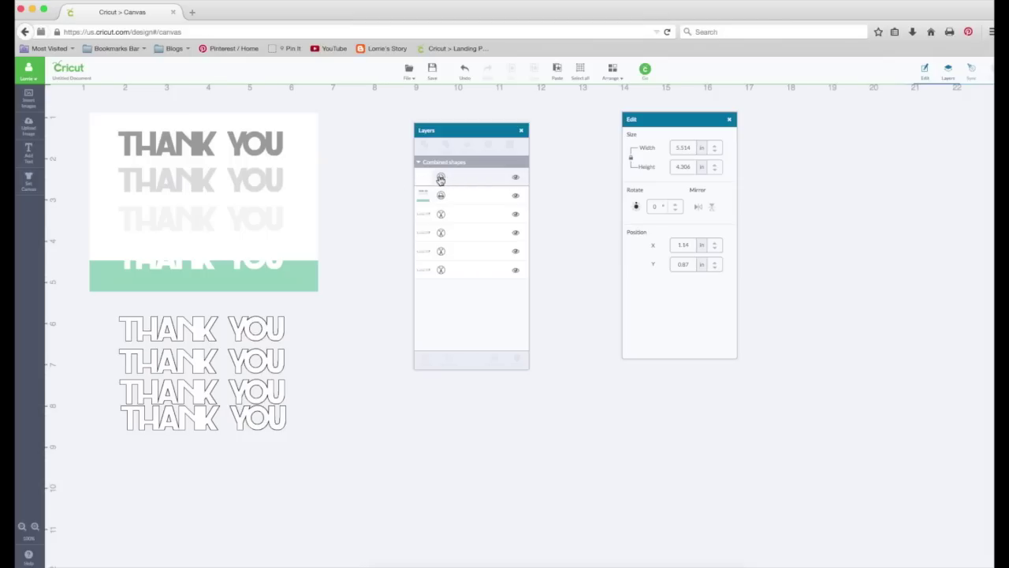
pyautogui.click(441, 178)
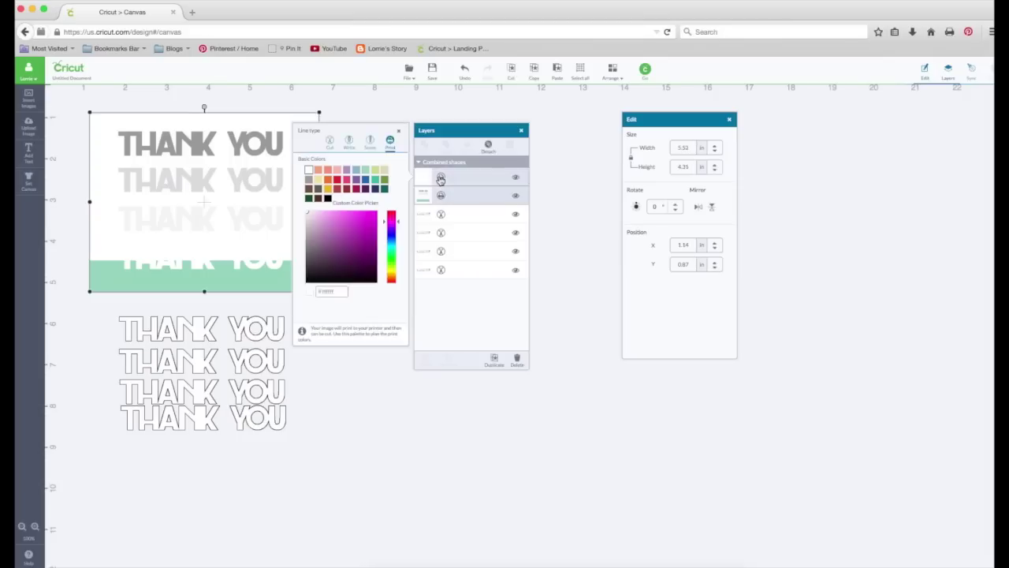
pyautogui.click(331, 141)
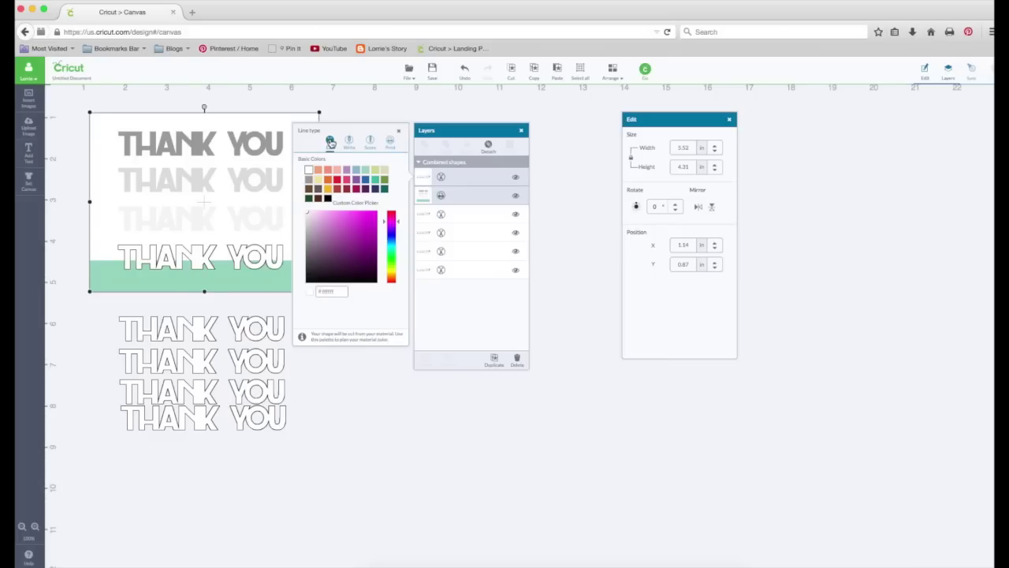
pyautogui.click(398, 130)
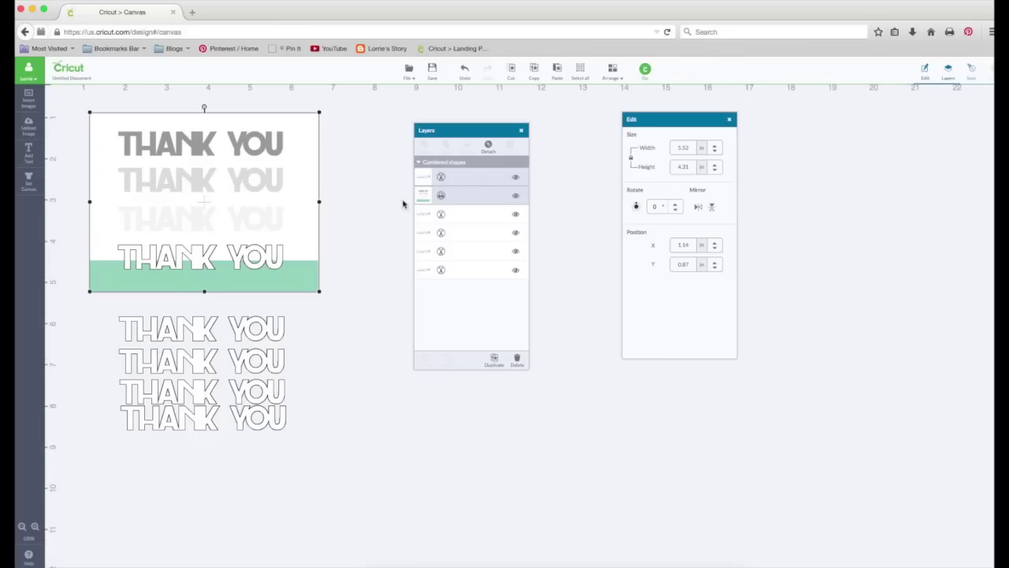
# - Preview the cutting mats and spread the loose THANK YOU cut-outs apart on the second mat
pyautogui.click(645, 72)
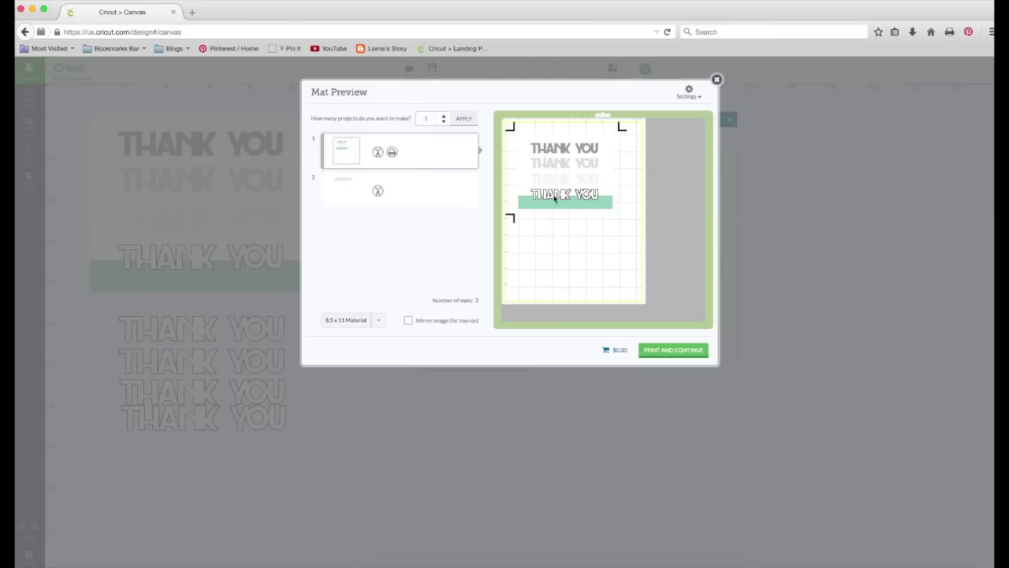
pyautogui.click(430, 198)
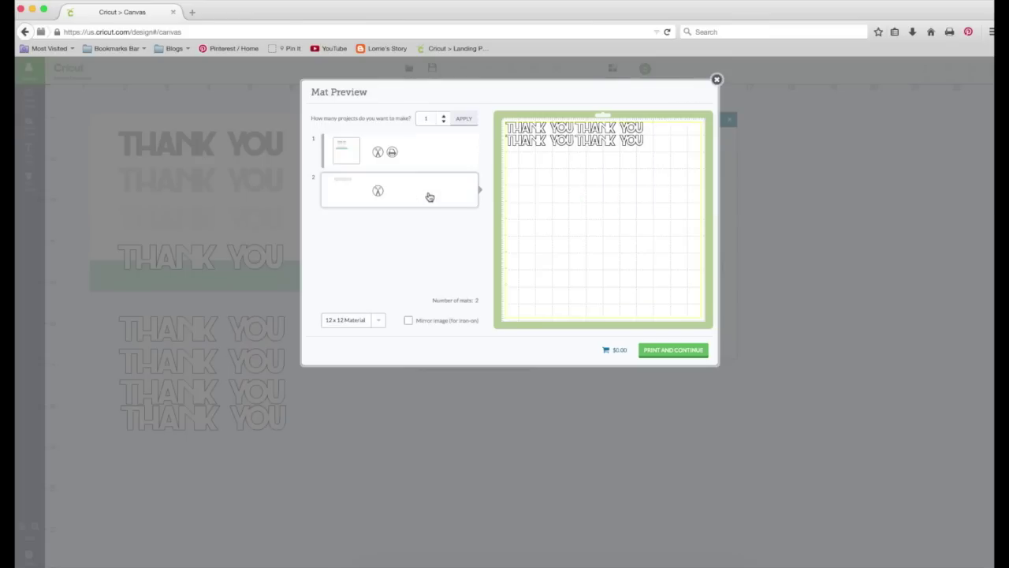
pyautogui.moveTo(588, 145); pyautogui.dragTo(519, 154)
pyautogui.moveTo(598, 125); pyautogui.dragTo(541, 198)
pyautogui.moveTo(556, 153); pyautogui.dragTo(560, 184)
pyautogui.moveTo(563, 142); pyautogui.dragTo(563, 187)
pyautogui.moveTo(556, 128); pyautogui.dragTo(560, 160)
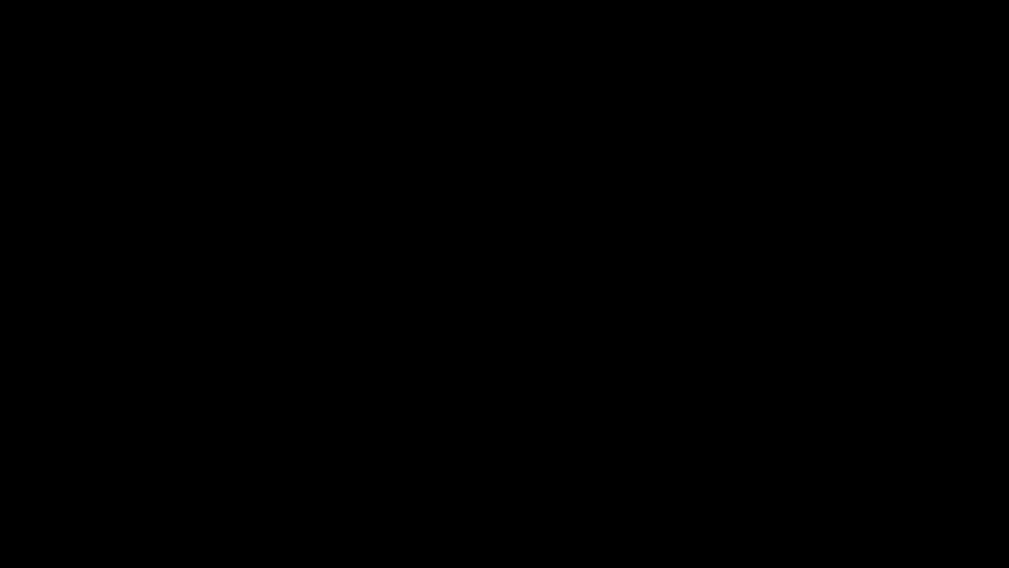